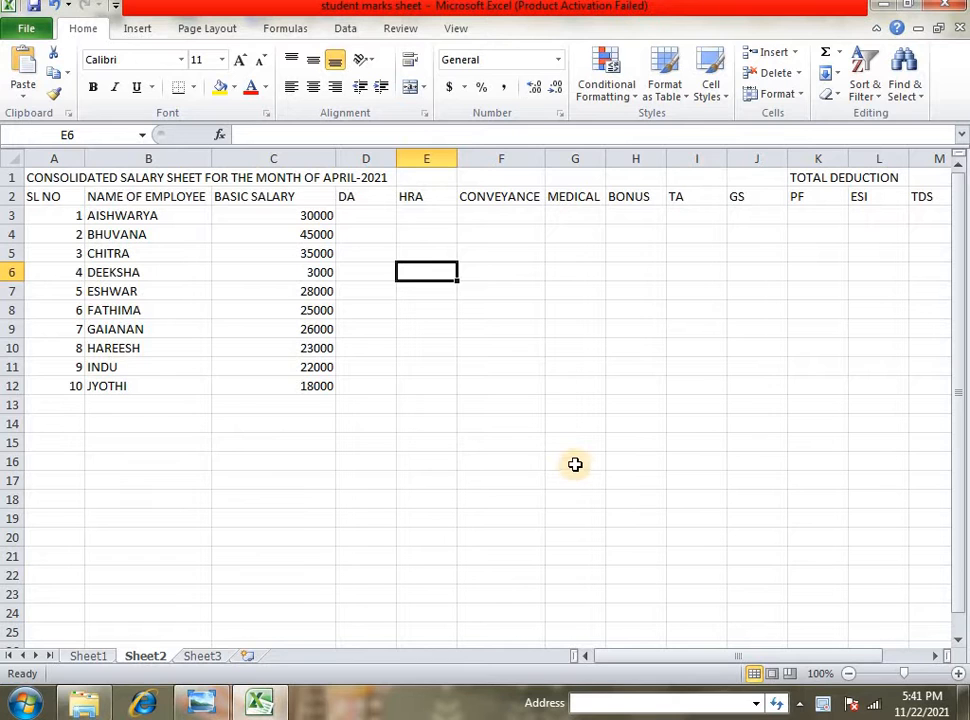
left_click(537, 441)
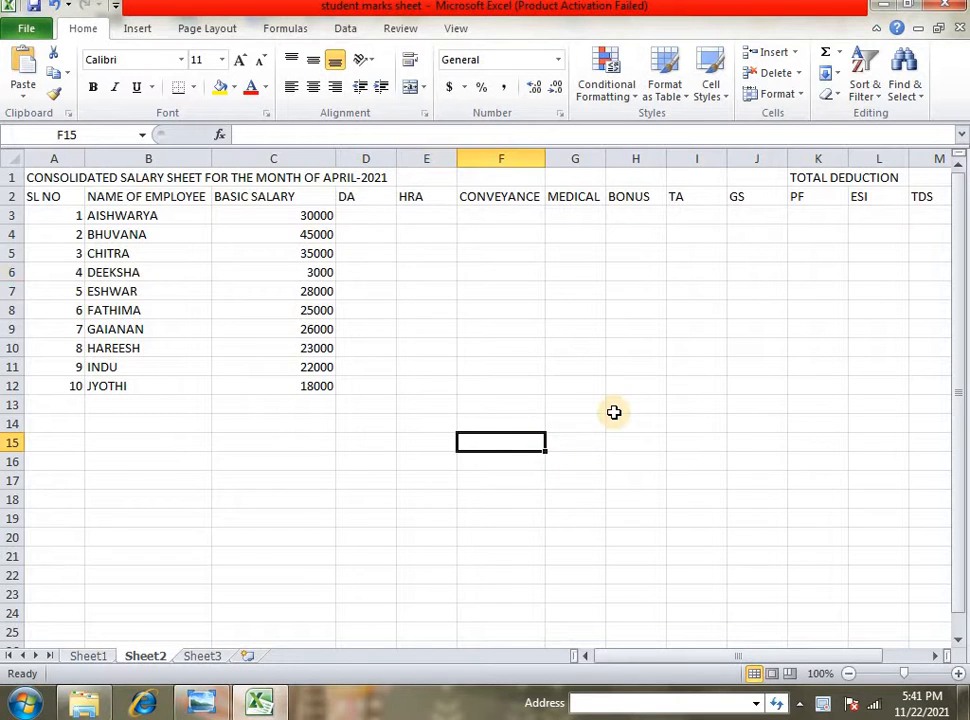
scroll(614, 412, "up", 1)
scroll(614, 412, "down", 3)
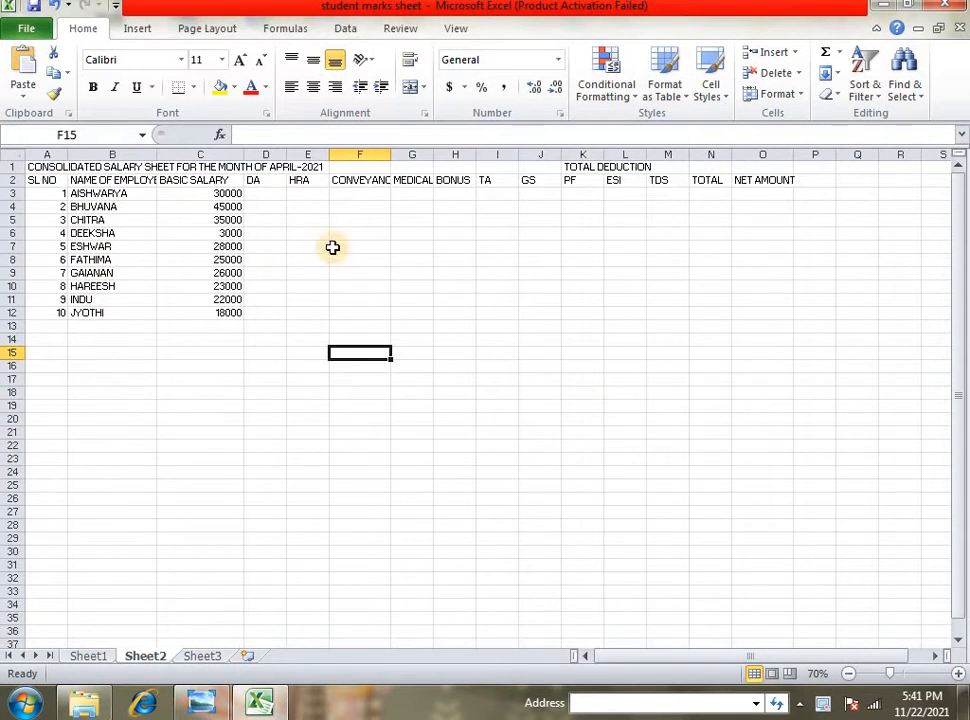
left_click(482, 301)
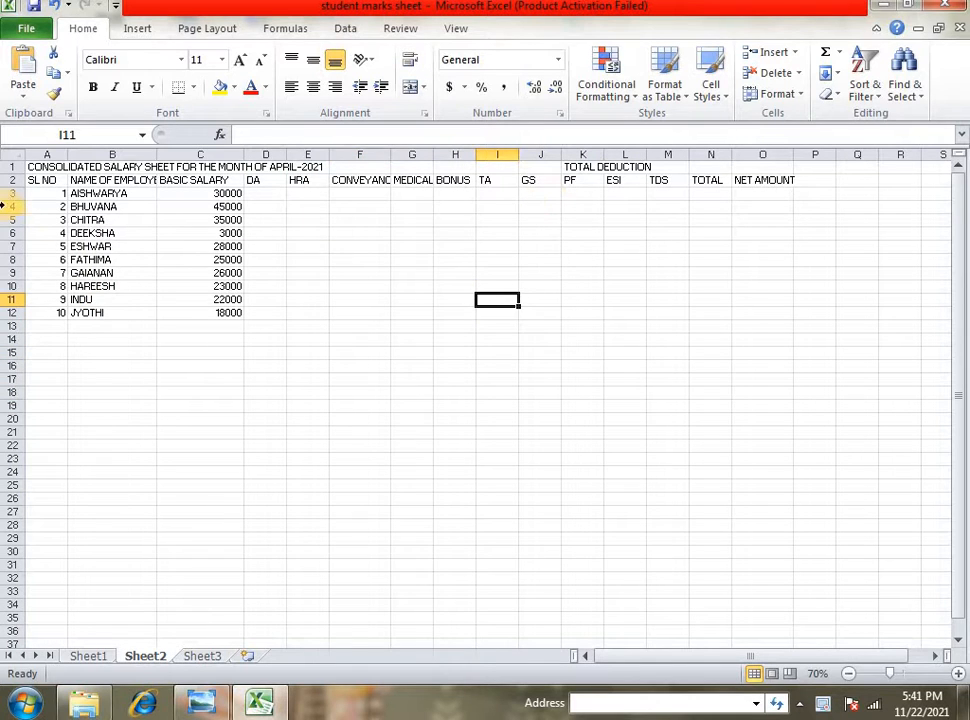
left_click(378, 245)
scroll(362, 245, "up", 1)
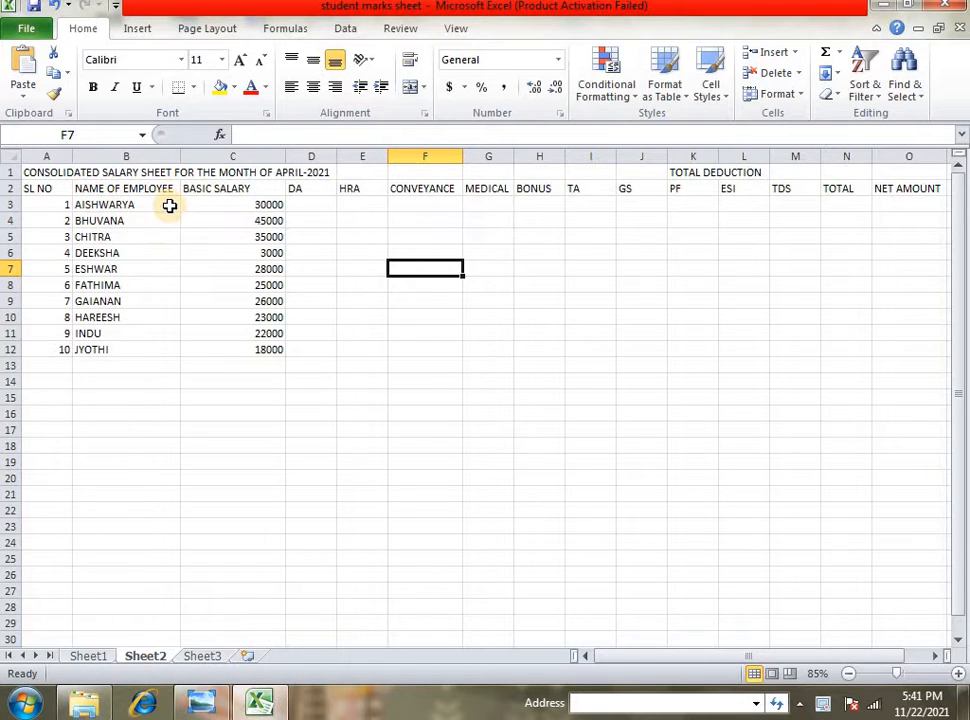
left_click(39, 188)
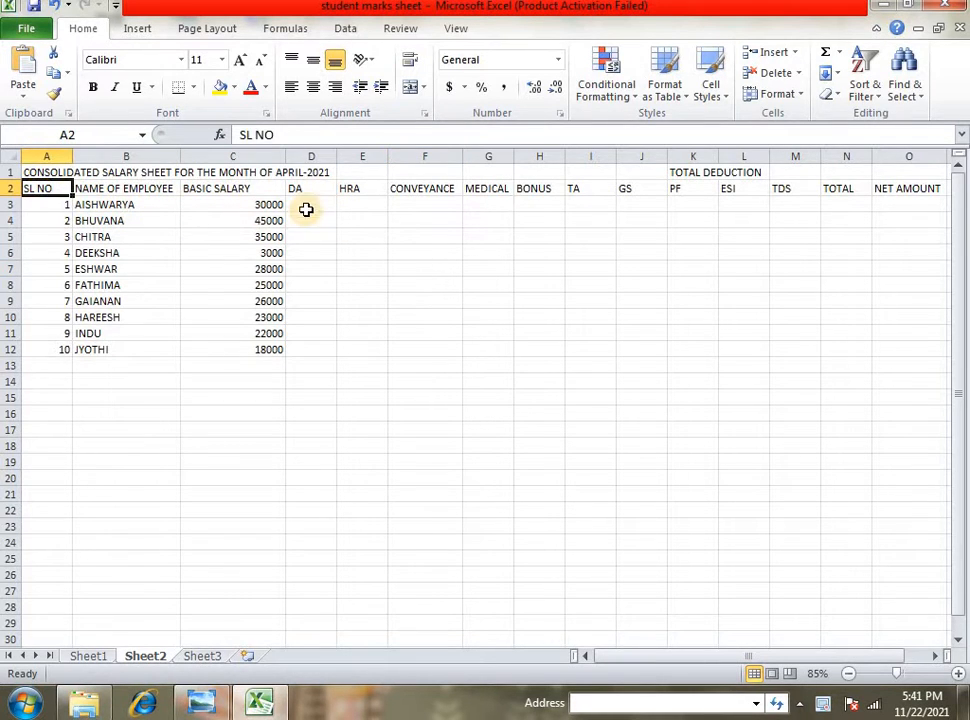
- Calculate the first employee's DA in D3 as 10% of the basic salary with =C3*10%
left_click(311, 205)
scroll(442, 225, "up", 2)
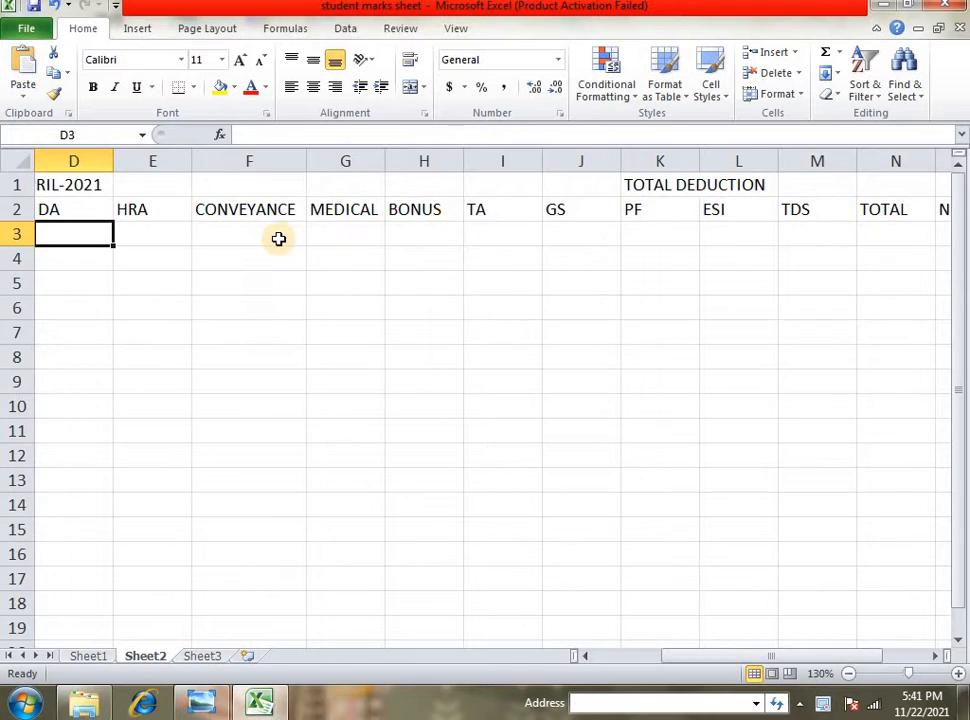
scroll(279, 238, "down", 2)
scroll(283, 231, "up", 1)
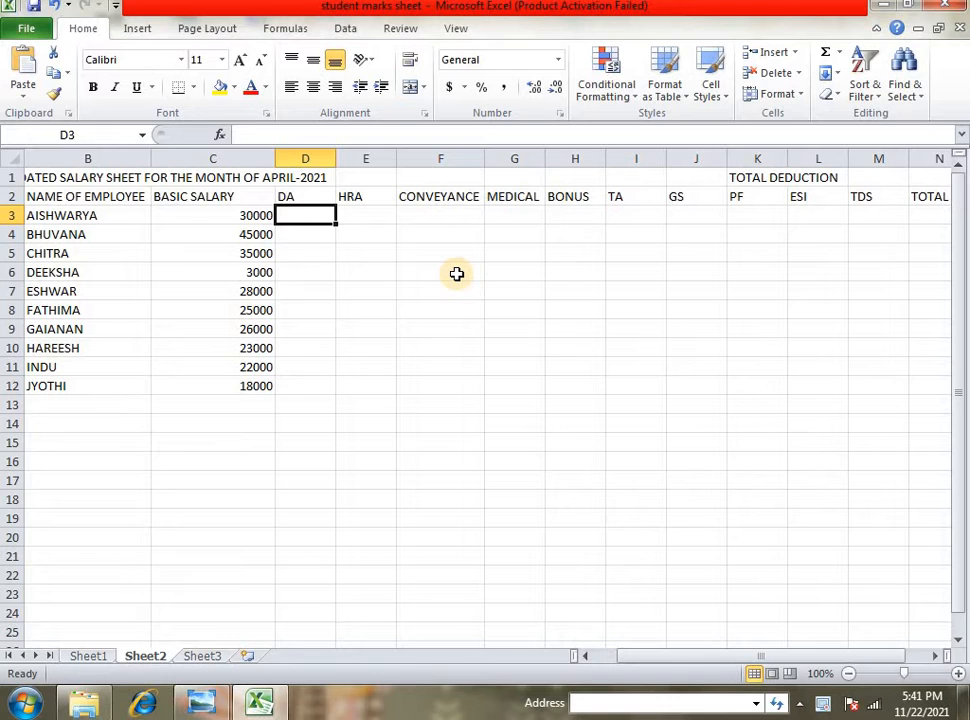
type("=")
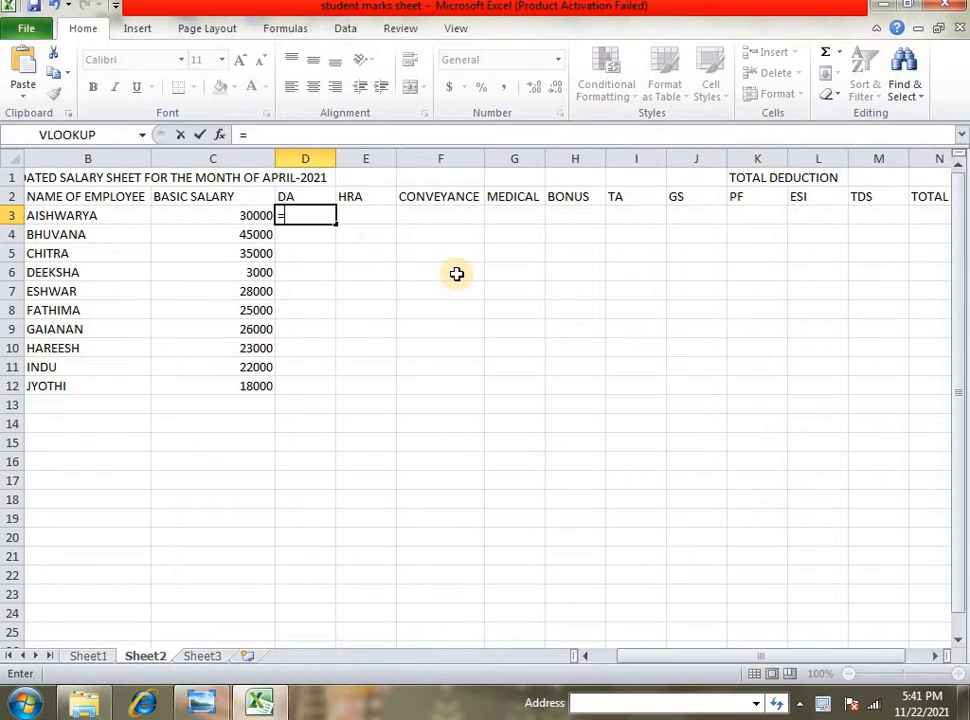
left_click(258, 216)
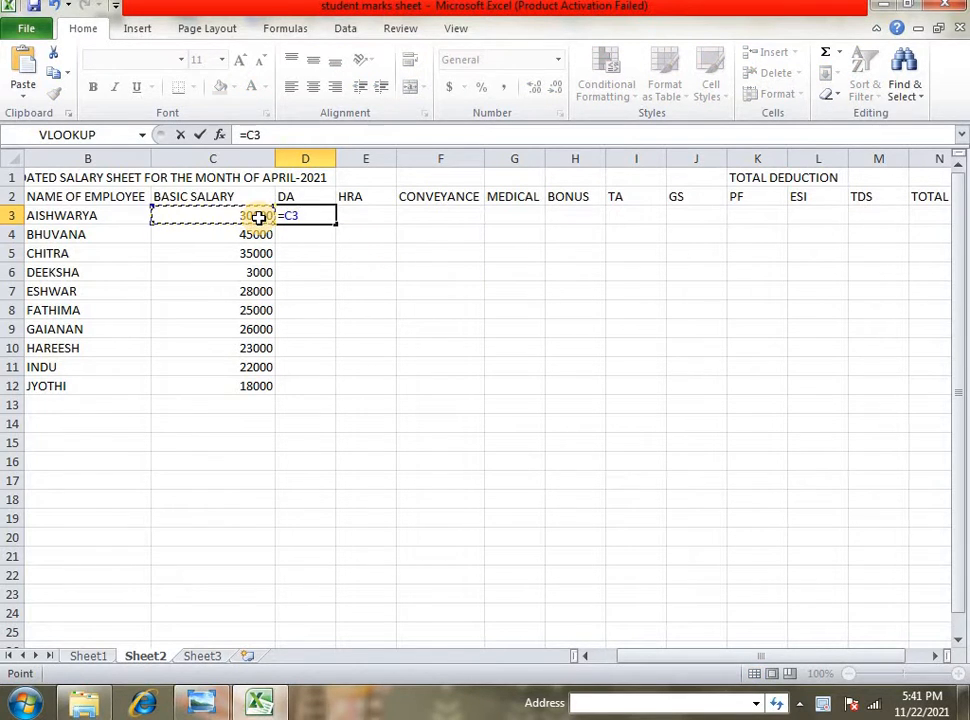
type("*10")
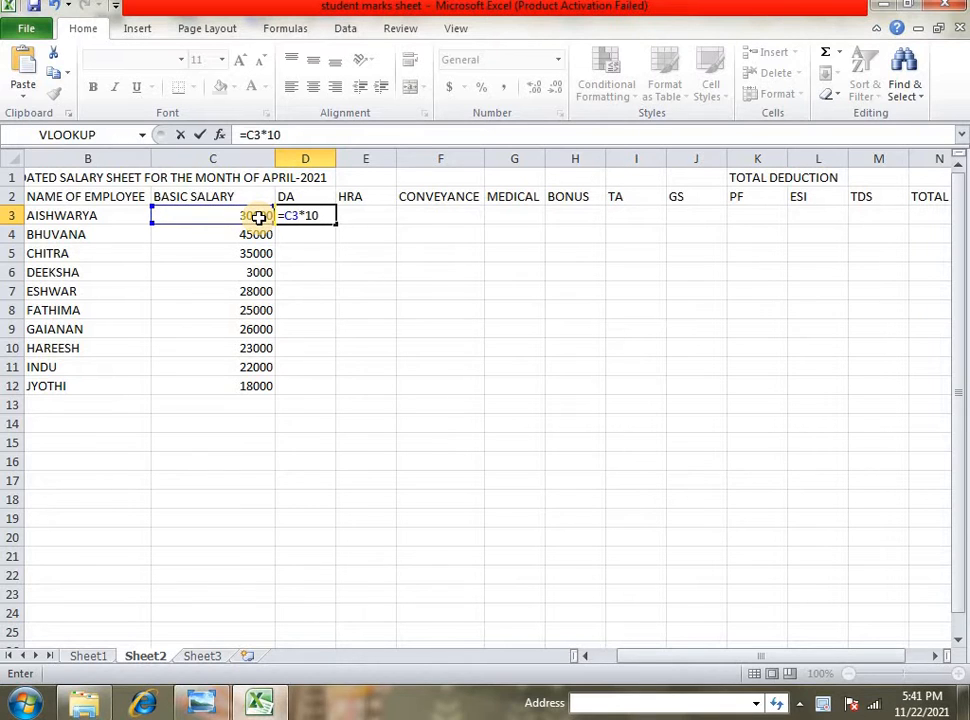
type("%")
key("Return")
- Calculate the first employee's HRA in E3 as 10% of the basic salary with =C3*10%
key("Up")
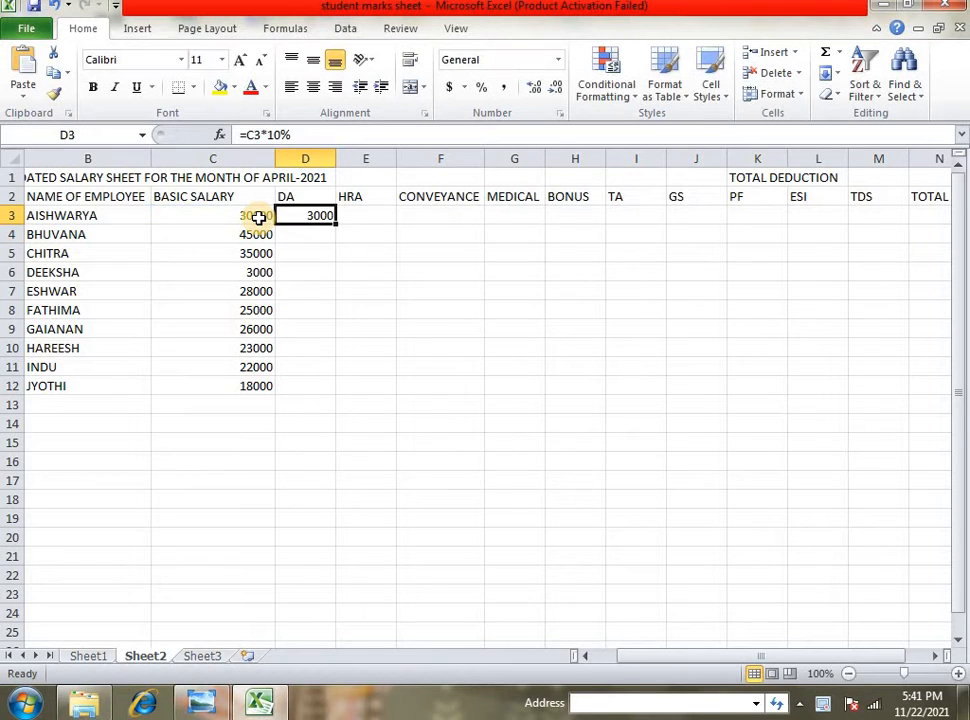
key("Right")
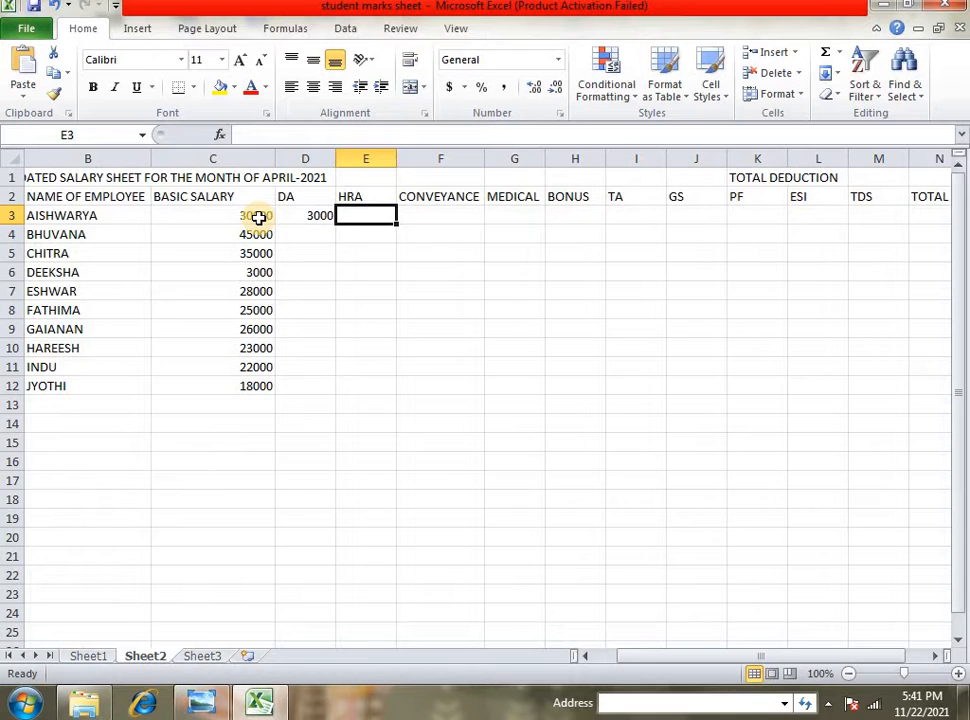
type("=")
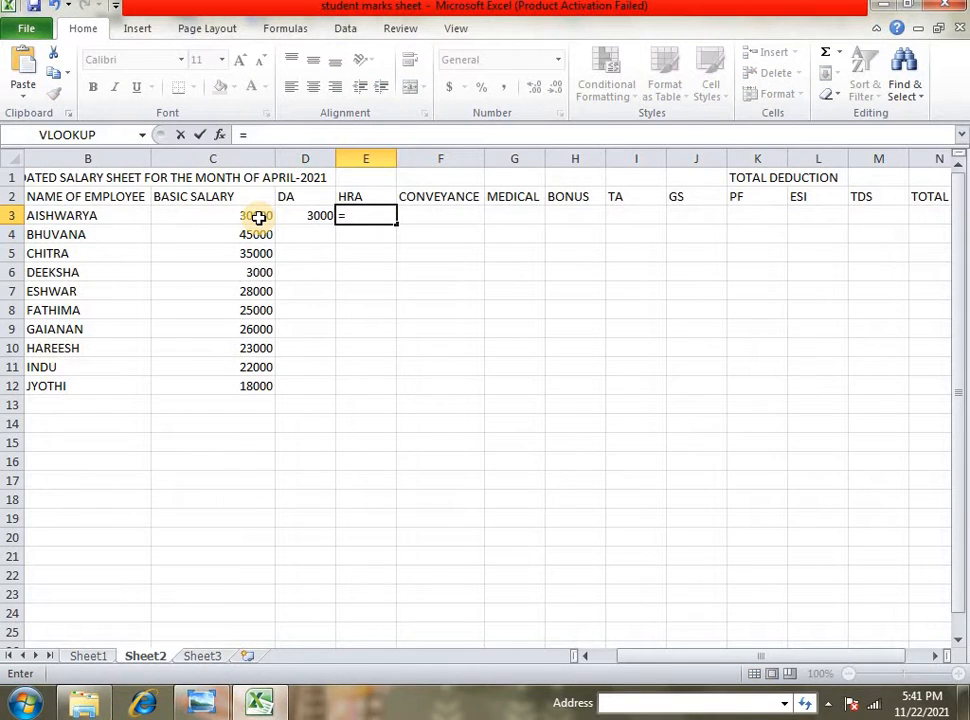
left_click(258, 217)
type("*10%")
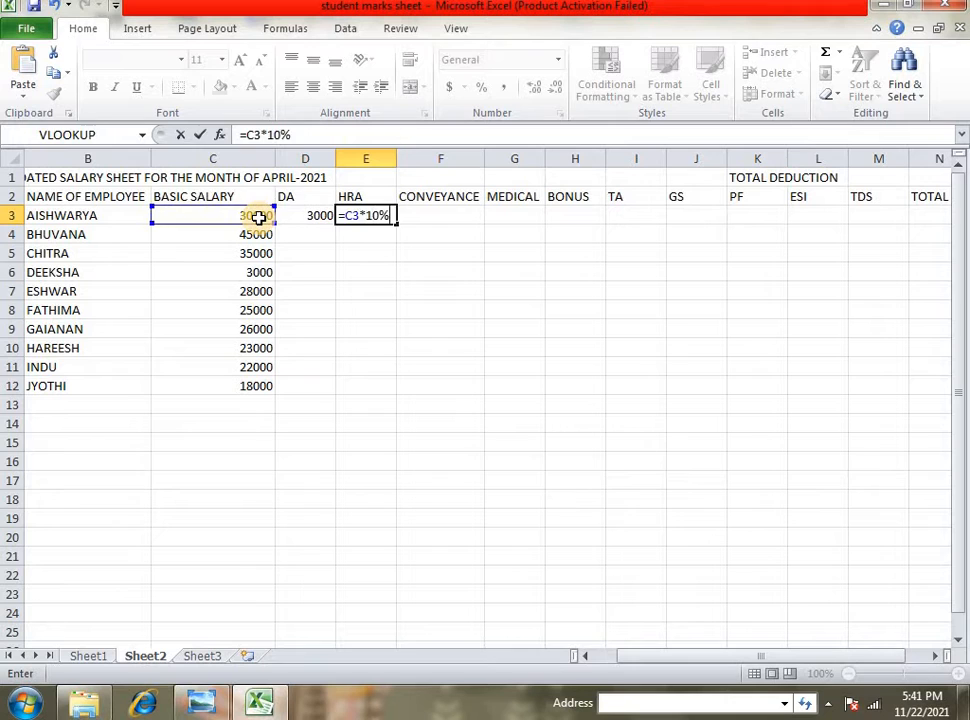
key("Return")
- Enter a conveyance allowance of 1200 for the first employee in F3
key("Up")
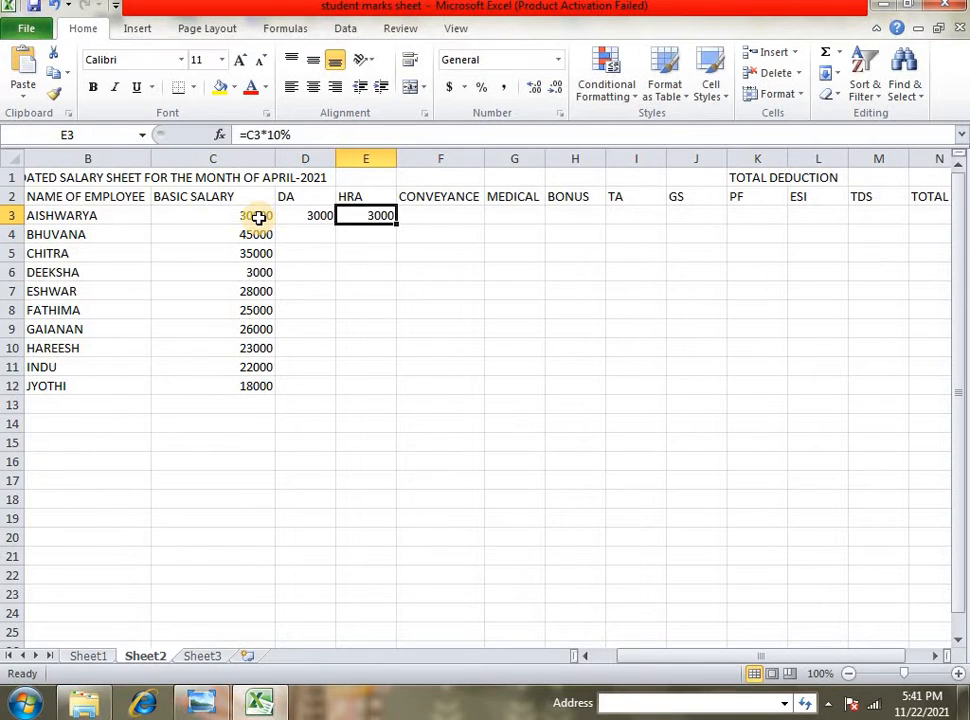
key("Right")
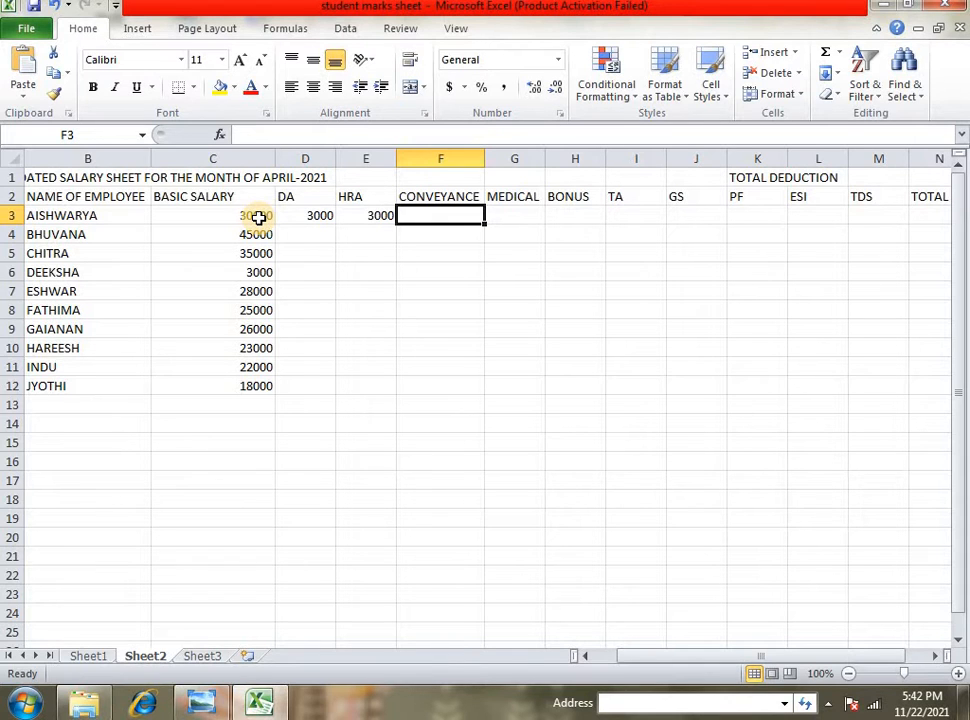
type("1200")
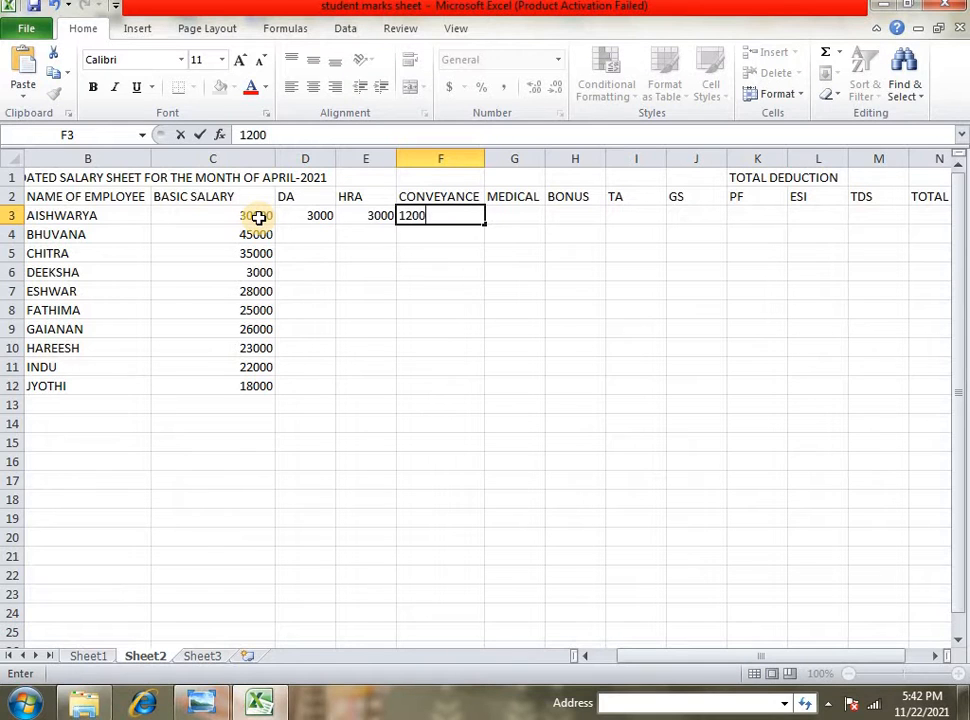
key("Tab")
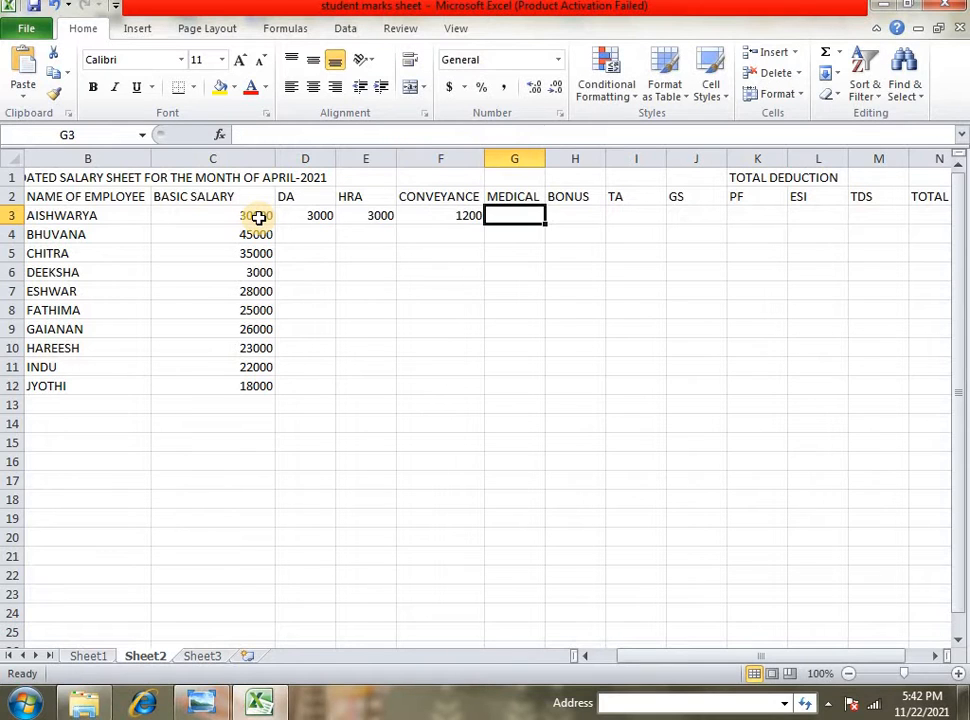
- Calculate the first employee's medical allowance in G3 as 3% of the basic salary with =C3*3%
type("=")
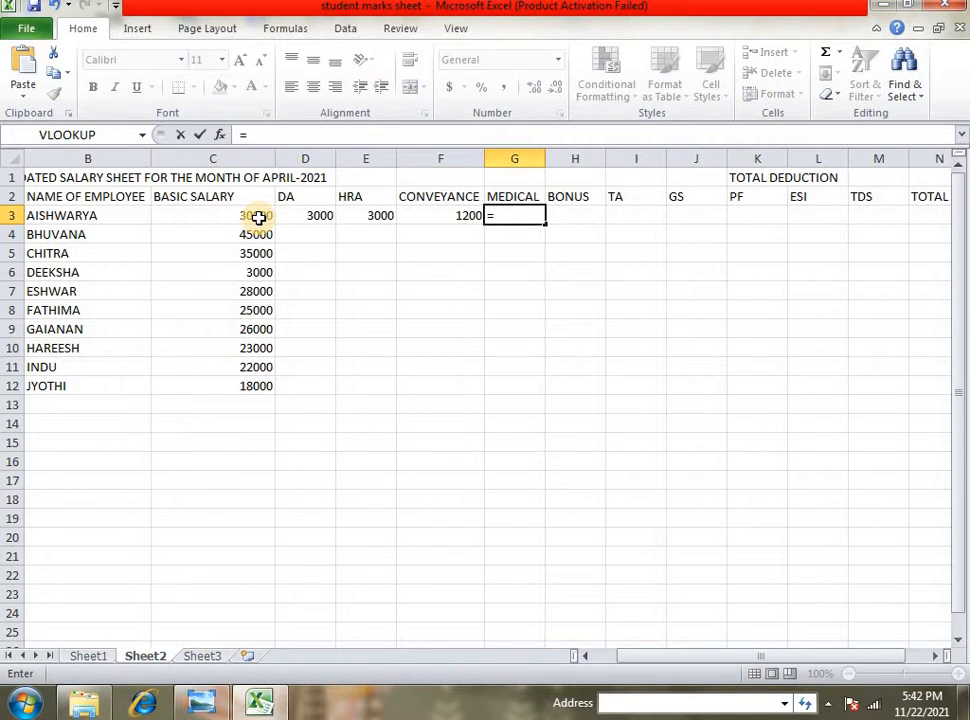
left_click(258, 216)
type("*")
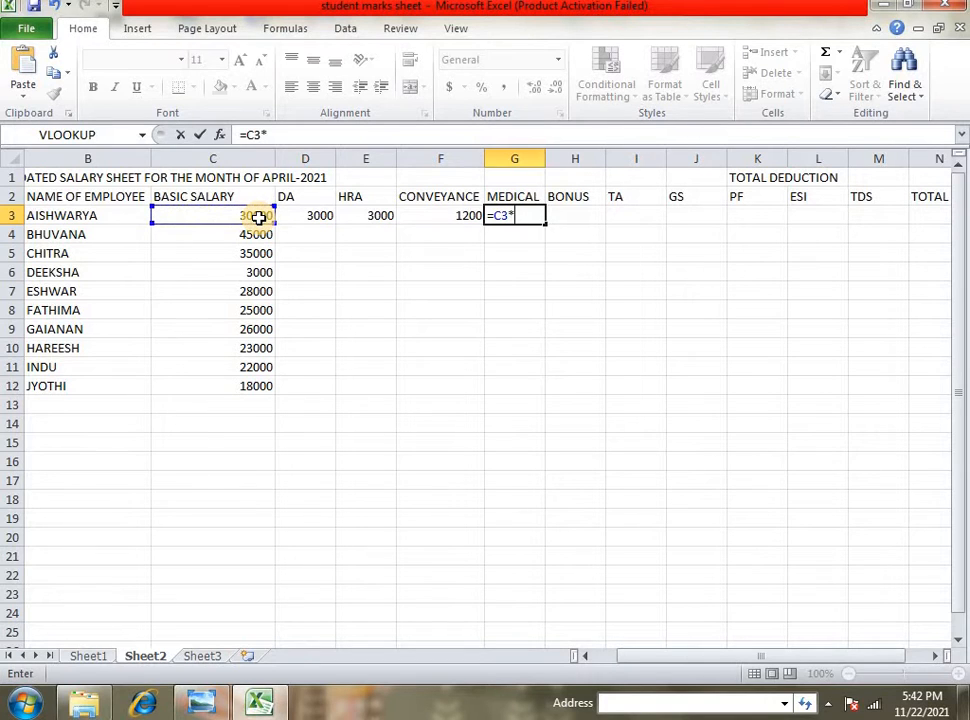
type("3%")
key("Return")
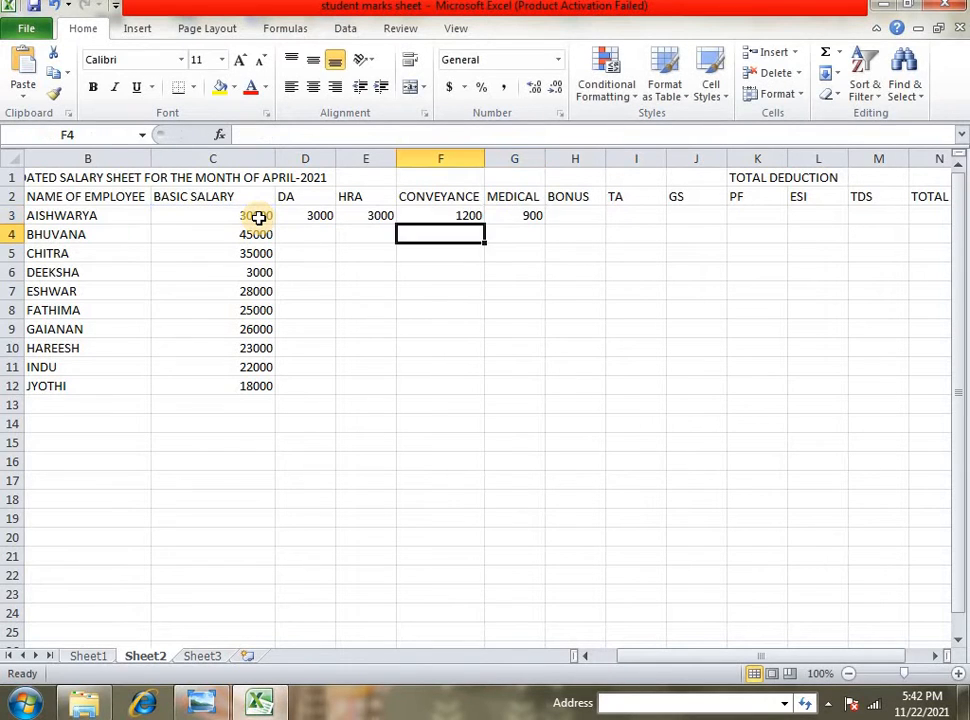
- Keep the current Windows color scheme without further prompts and enter a bonus of 1300 for the first employee in H3
key("Up")
key("Right")
key("Right")
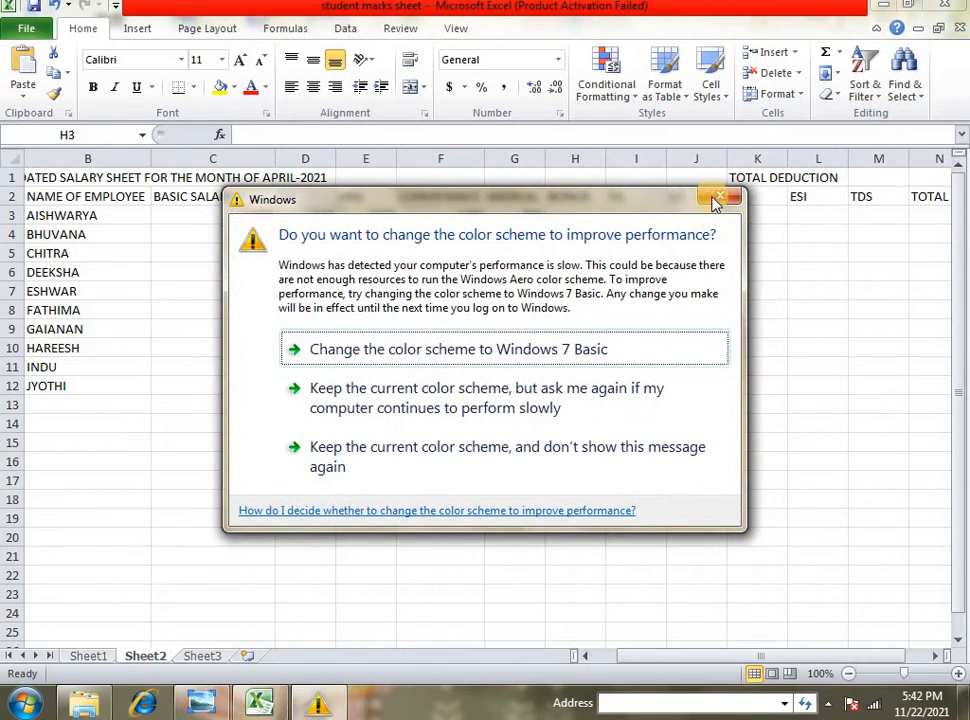
left_click(549, 452)
type("1300")
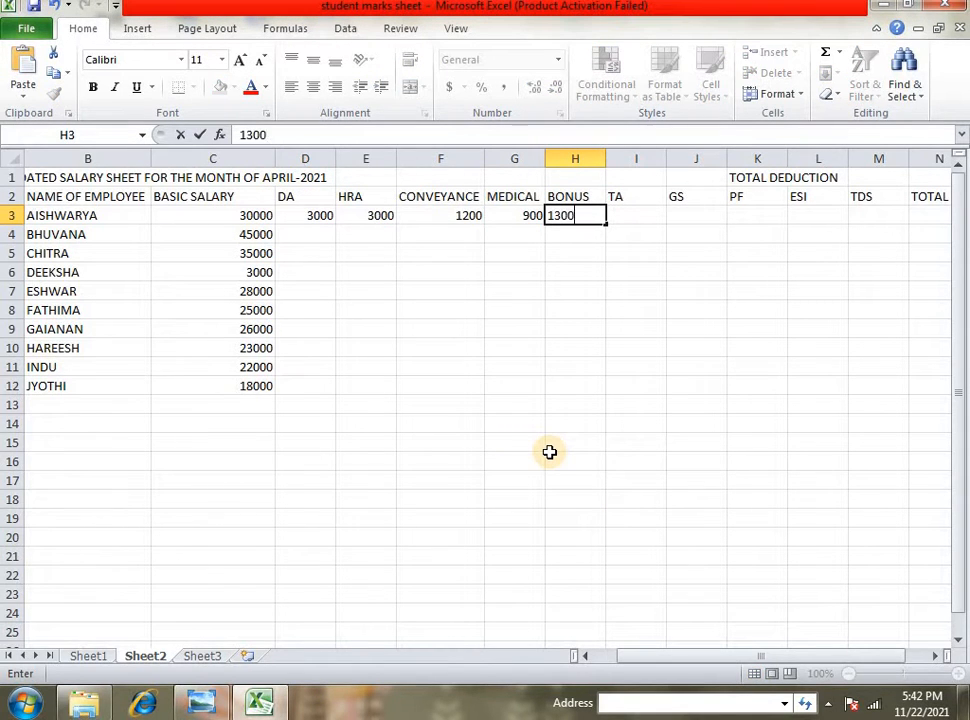
key("Right")
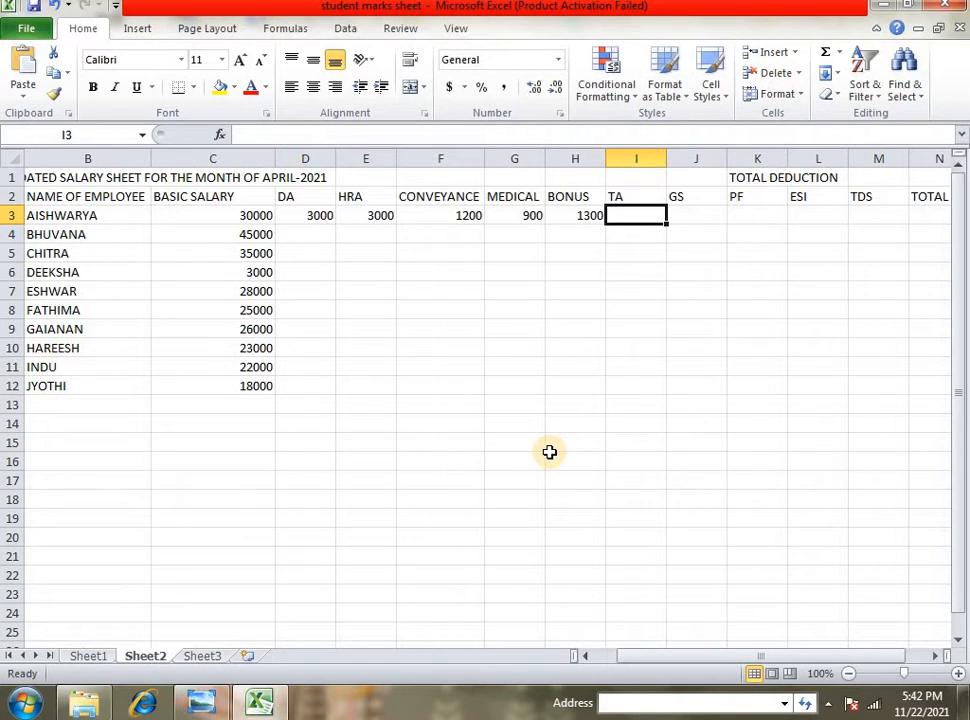
- Calculate the first employee's TA in I3 as 5% of the basic salary with =C3*5%
type("=")
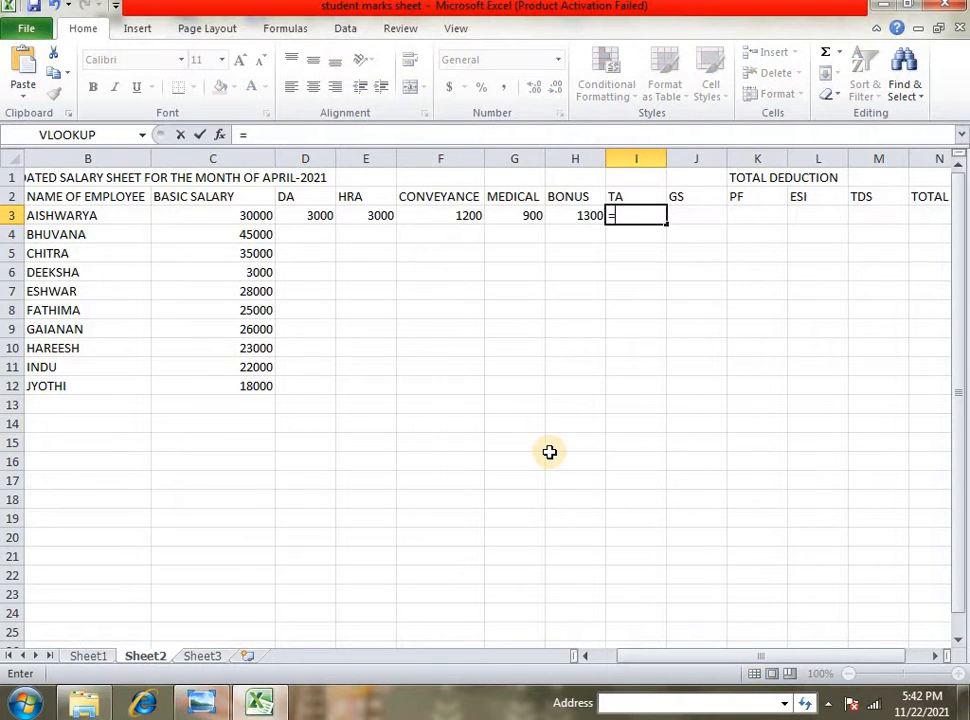
left_click(186, 218)
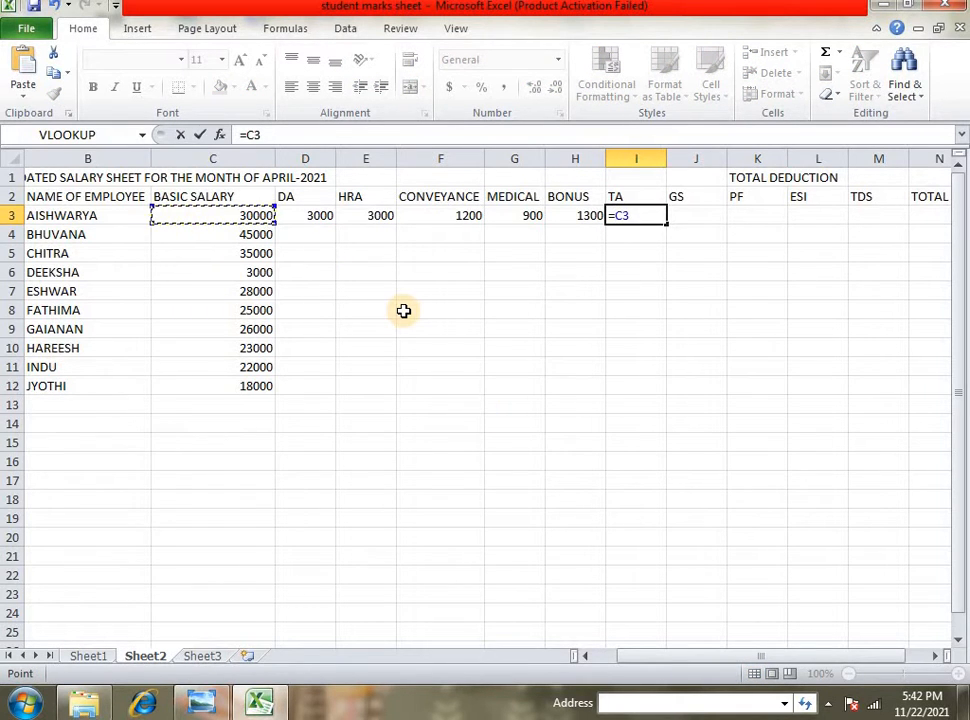
type("*5%")
key("Return")
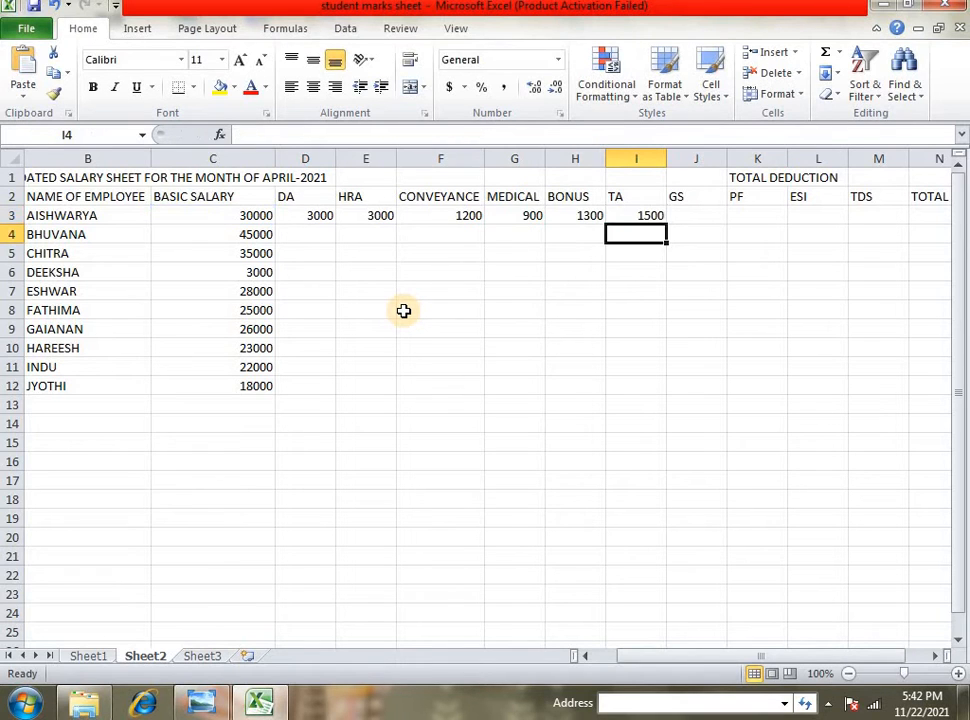
- Total the first employee's basic salary and allowances in the GS cell J3 with =SUM(C3:I3)
key("Up")
key("Right")
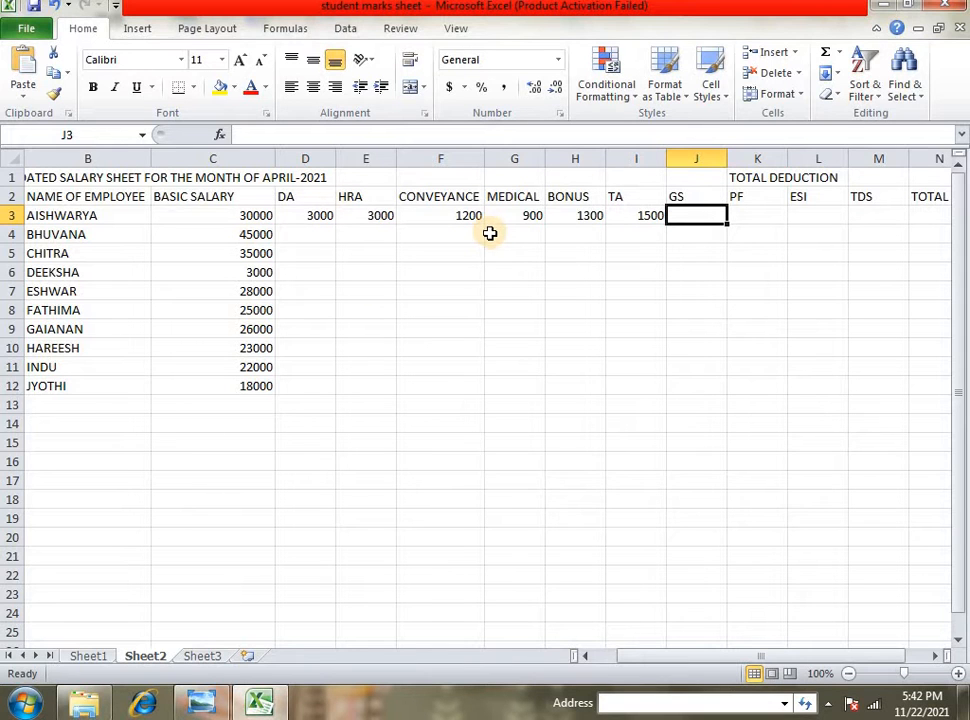
type("=sum(")
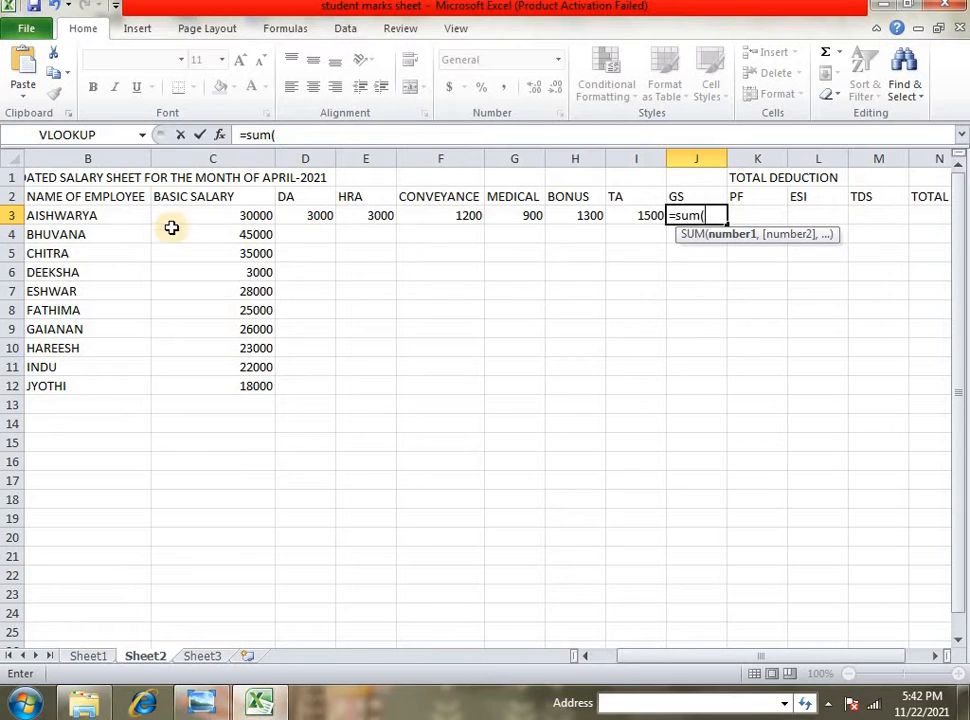
left_click(235, 214)
left_click_drag(369, 219, 626, 214)
type(")")
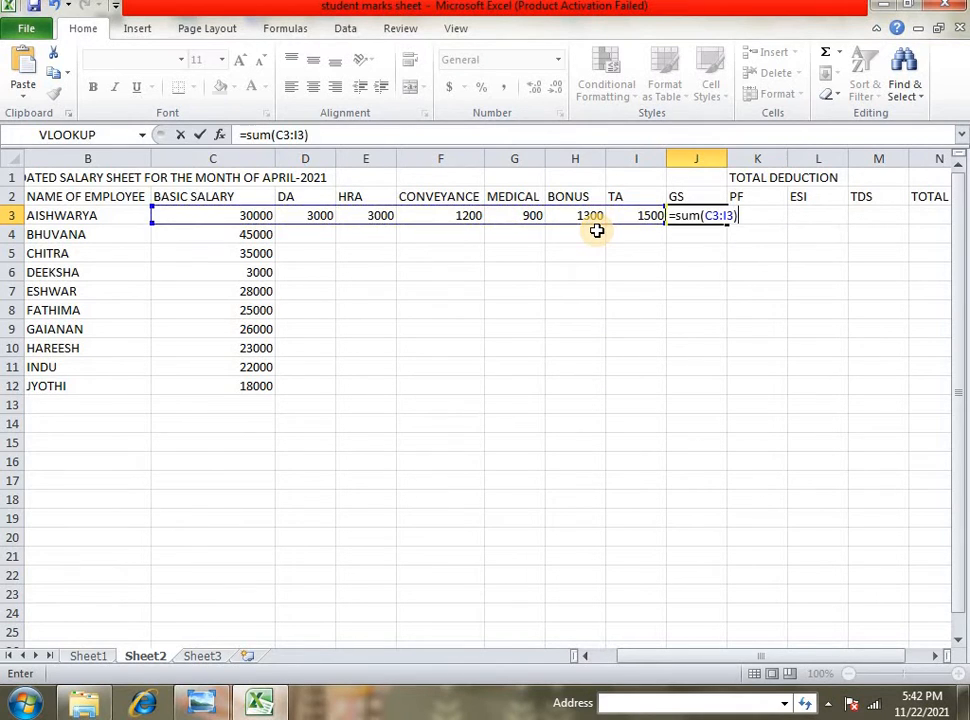
key("Return")
- Calculate the first employee's PF deduction in K3 as 10% of the gross salary in J3
key("Up")
key("Right")
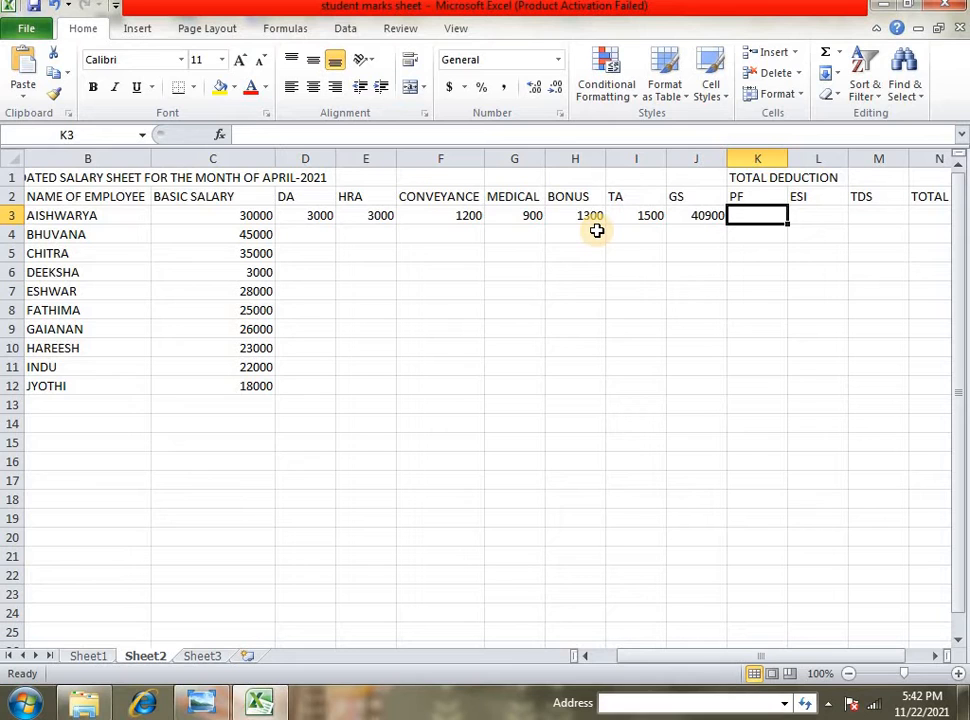
type("=")
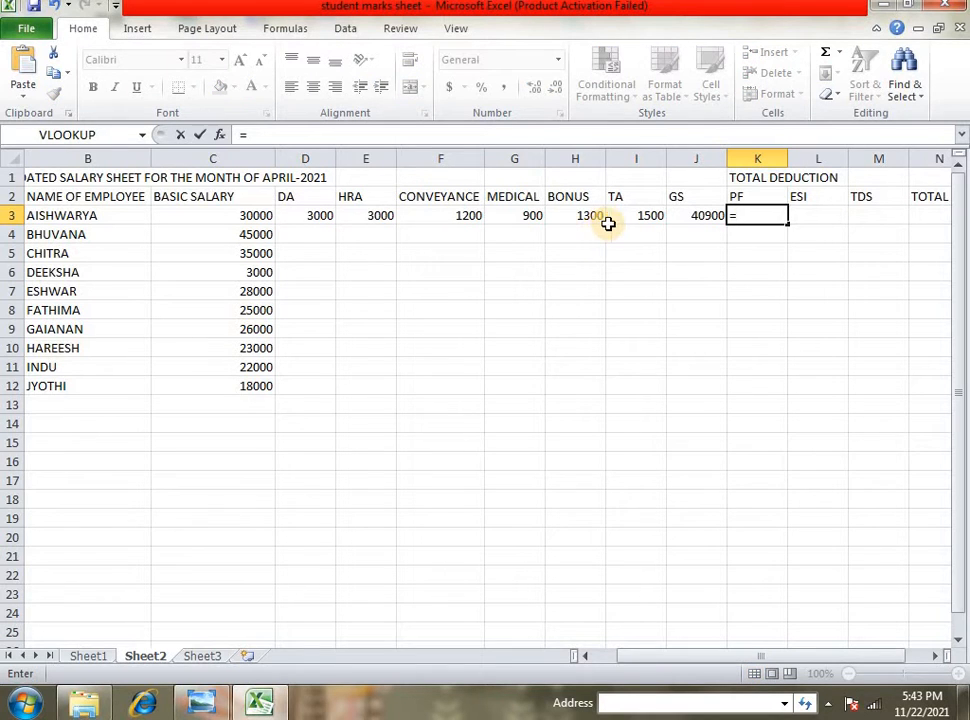
left_click(695, 216)
type("*10")
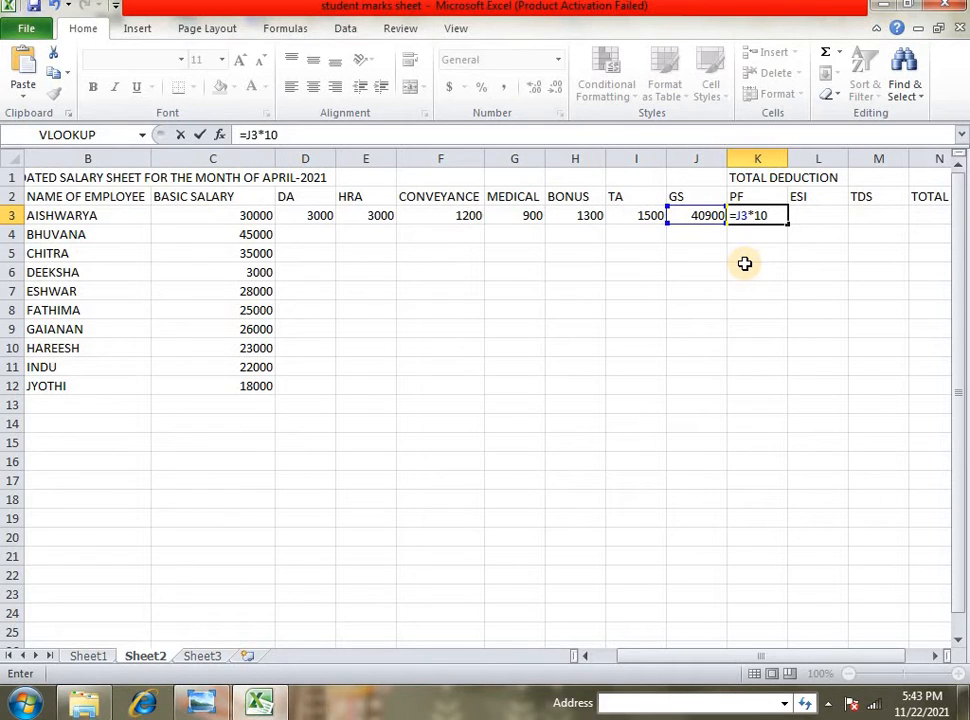
key("Return")
- Calculate the first employee's ESI deduction in L3 as 10% of the gross salary with =J3*10%
key("Up")
key("Right")
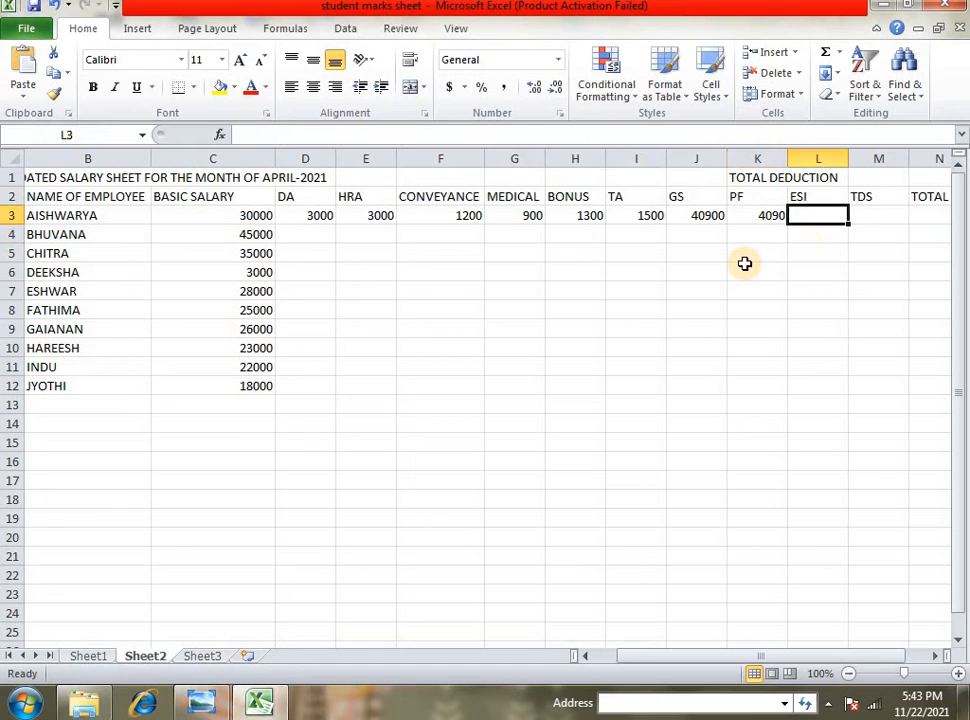
type("=")
key("Left")
key("Left")
type("*")
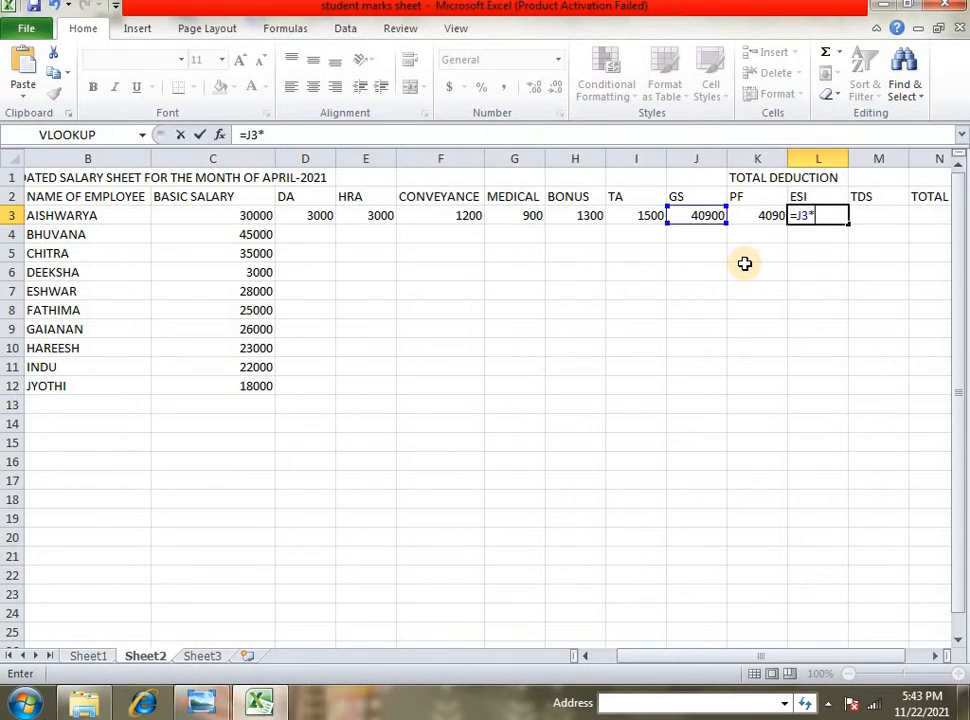
type("10%")
key("Return")
key("Up")
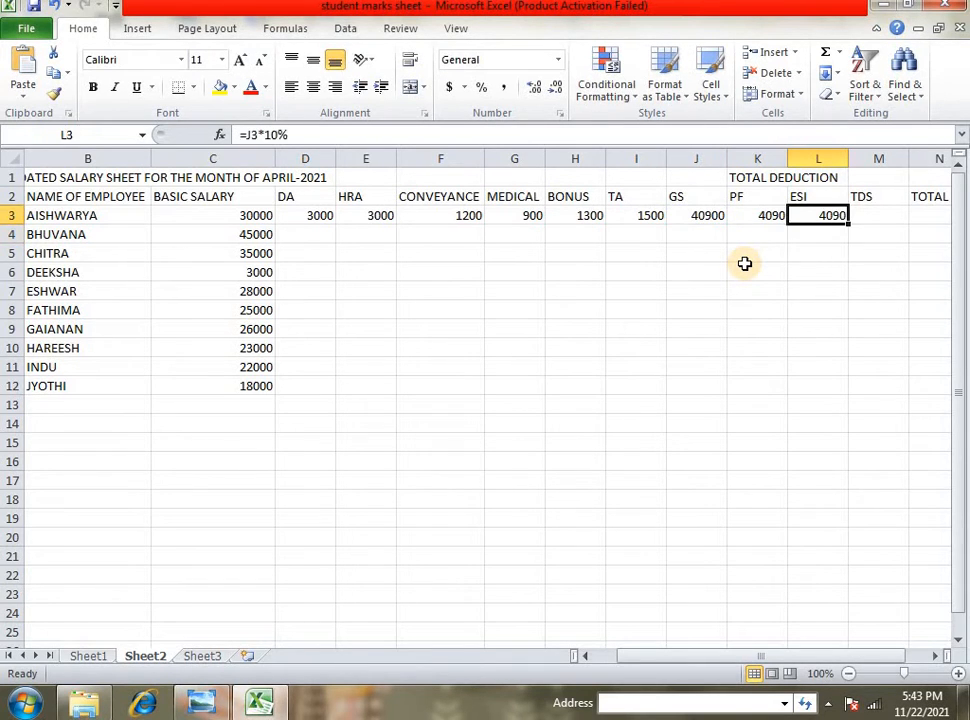
- Calculate the first employee's TDS in M3 as 5% of the gross salary with =J3*5%
key("Right")
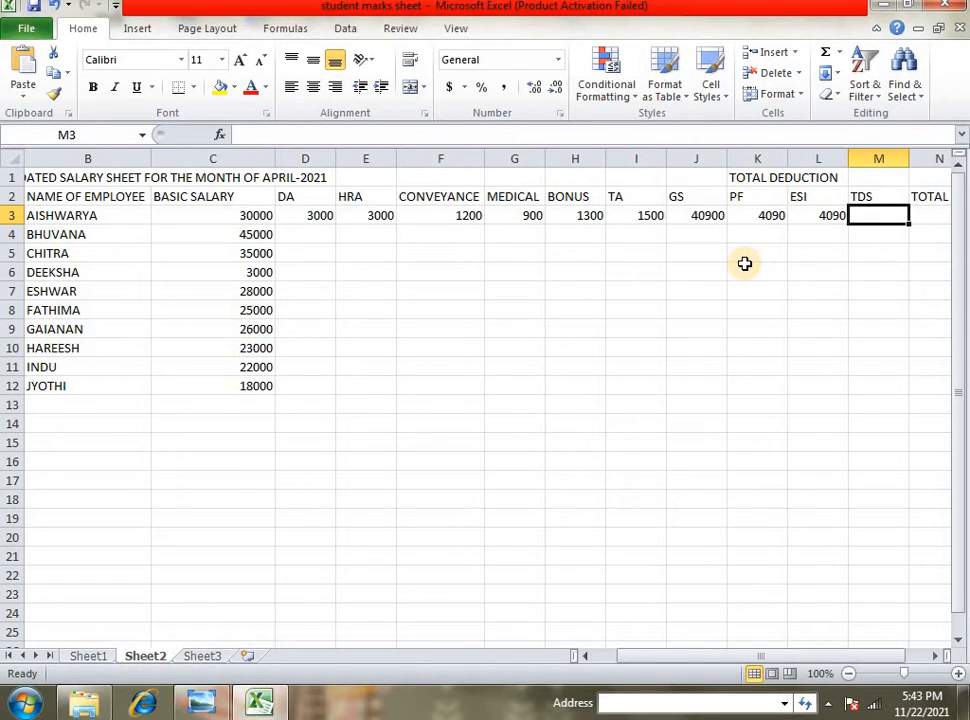
type("=")
key("Left")
key("Left")
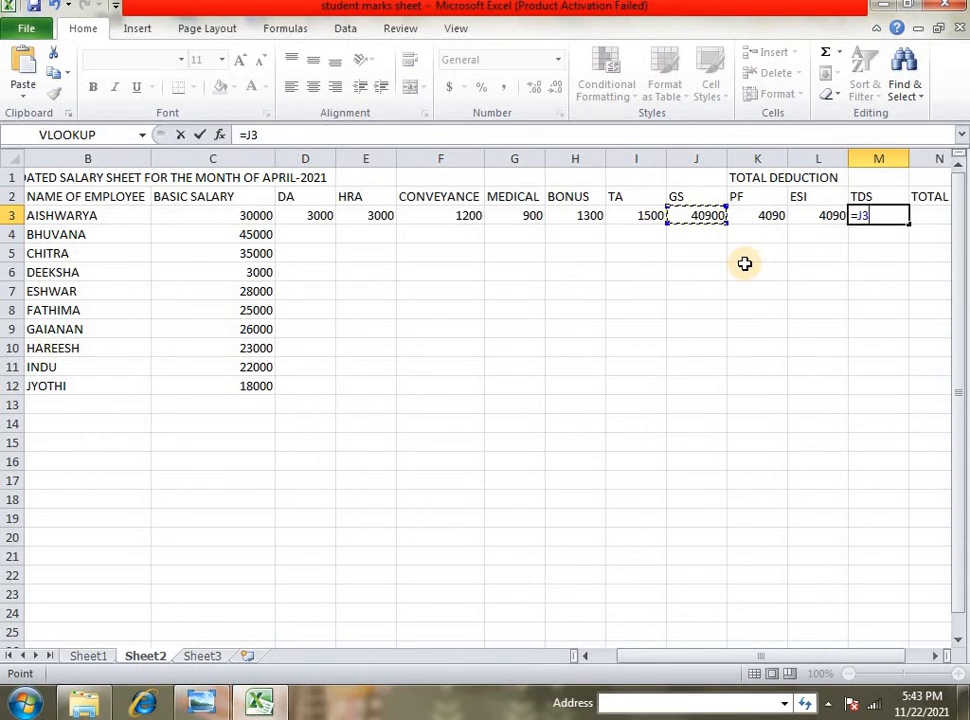
type("*5%")
key("Return")
key("Up")
- Total the first employee's PF, ESI and TDS deductions in N3 with =SUM(K3:M3)
key("Right")
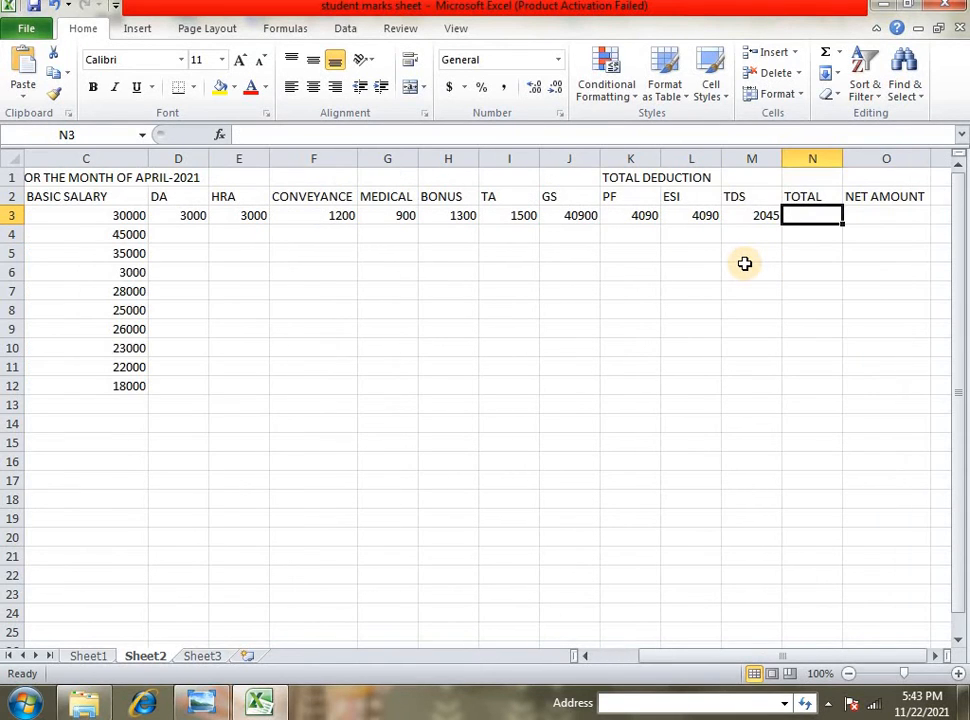
type("=s")
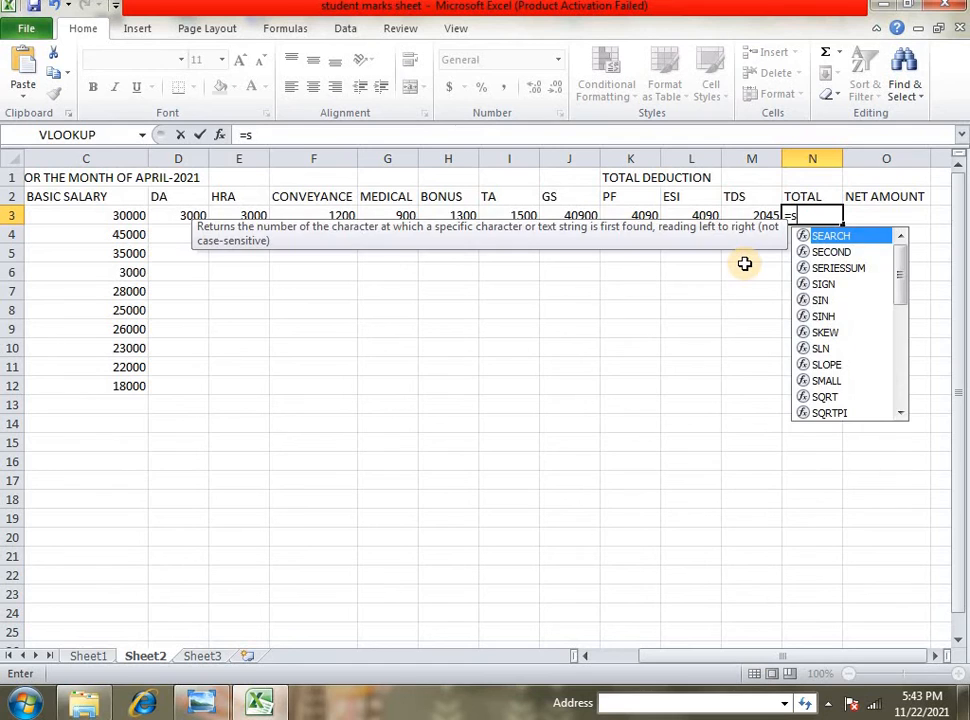
type("um(")
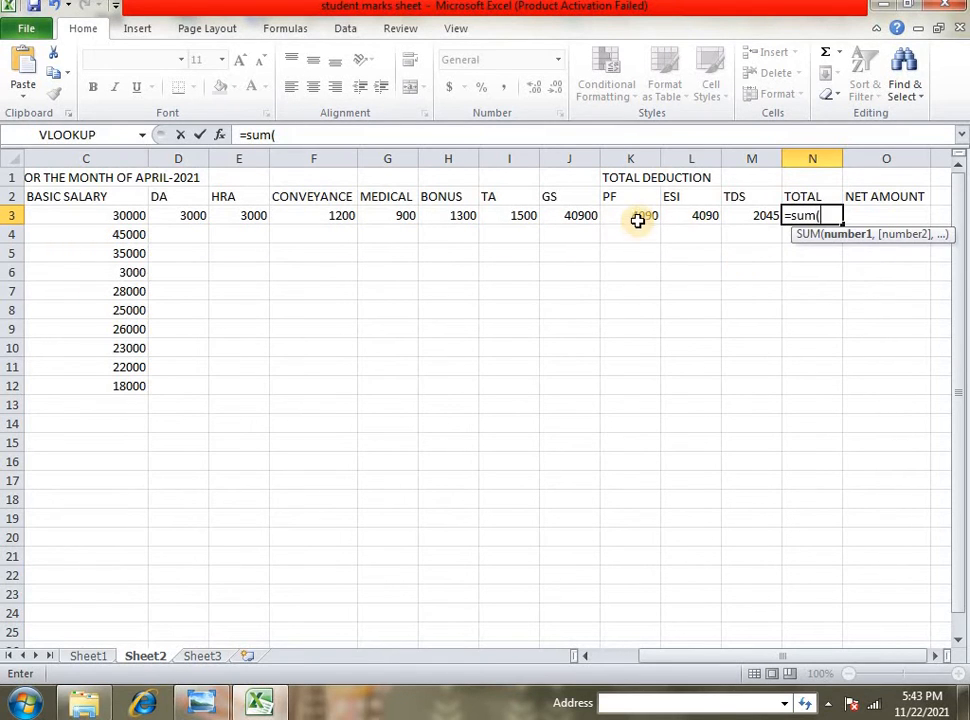
left_click_drag(637, 220, 744, 217)
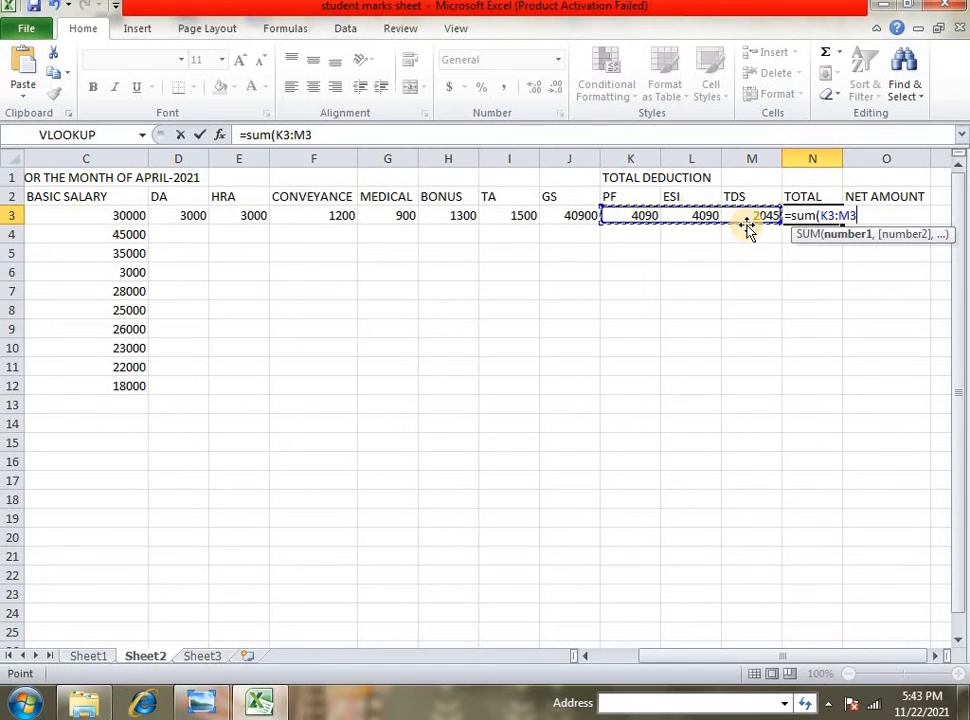
type(")")
key("Return")
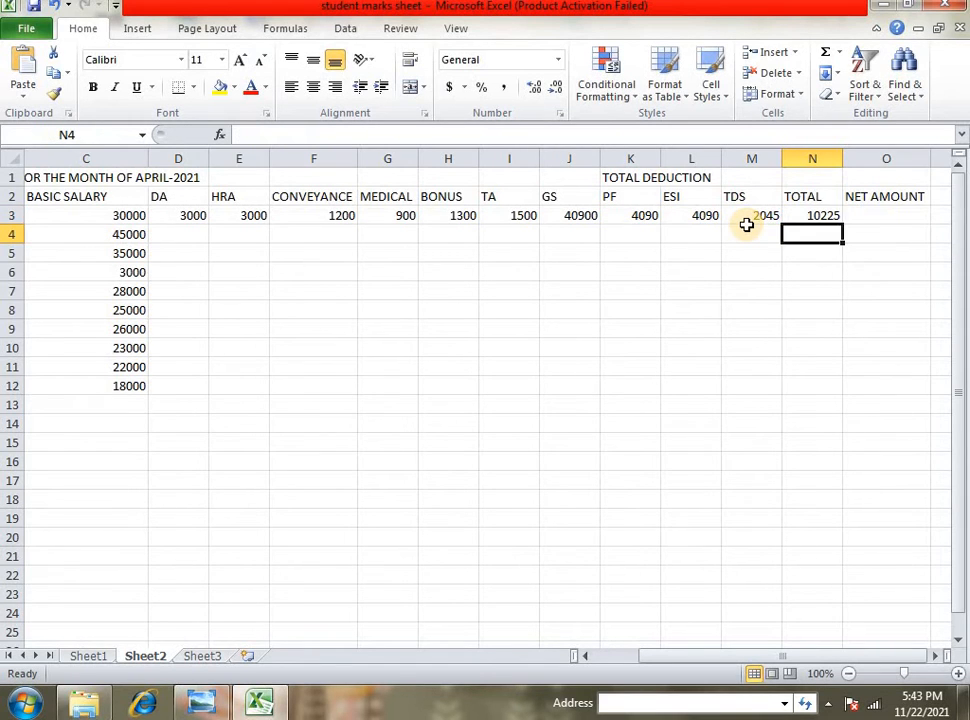
key("Up")
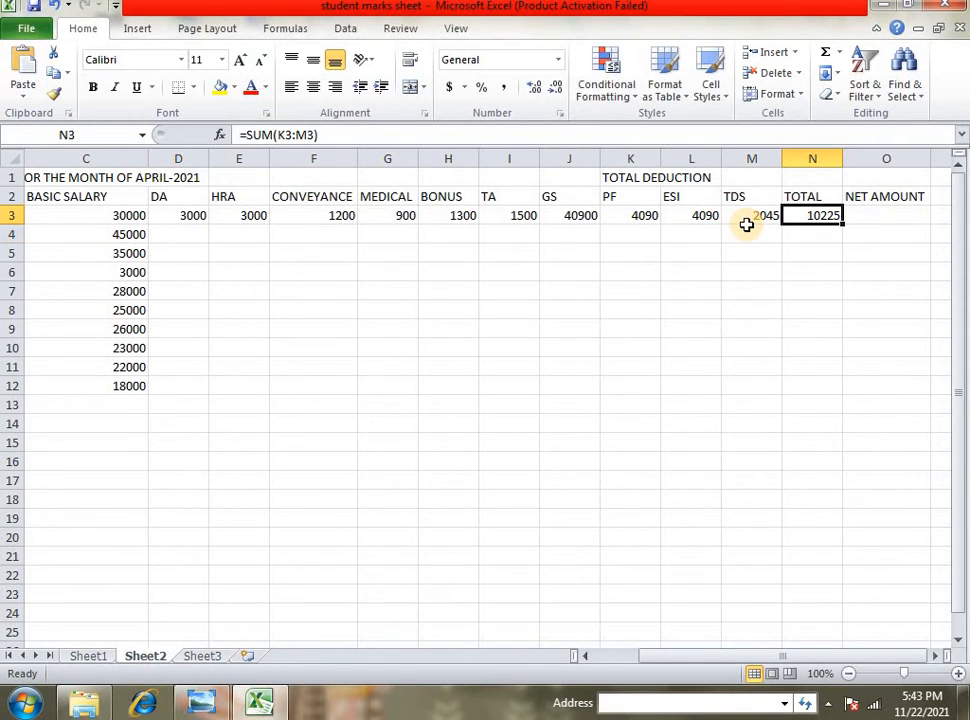
- Calculate the first employee's net amount in O3 by subtracting total deductions from gross salary with =J3-N3
key("Right")
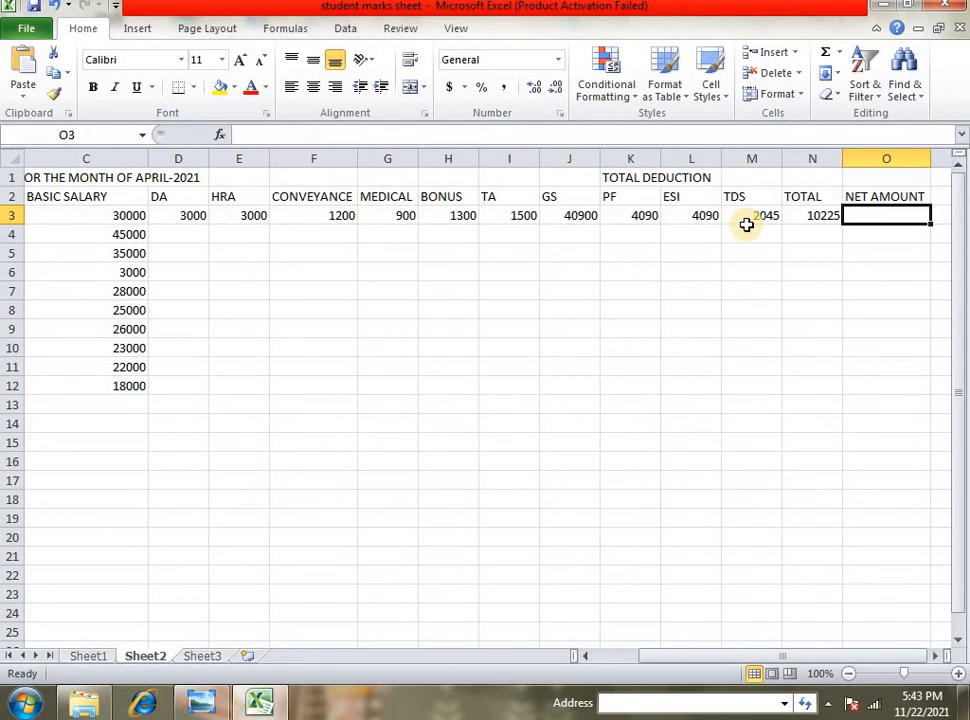
type("=")
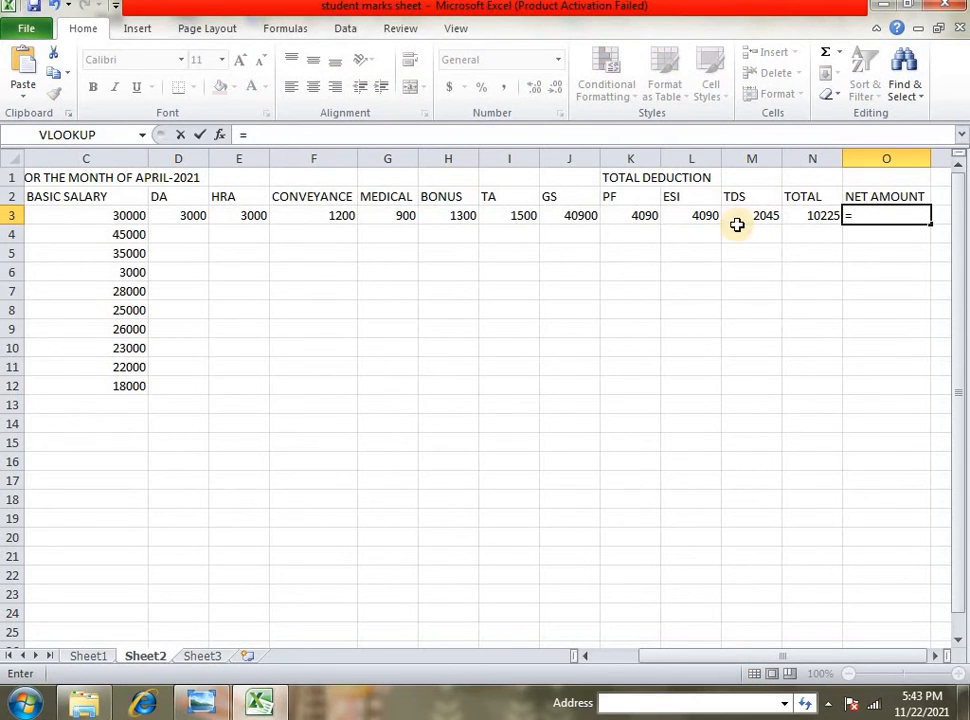
left_click(553, 217)
type("-")
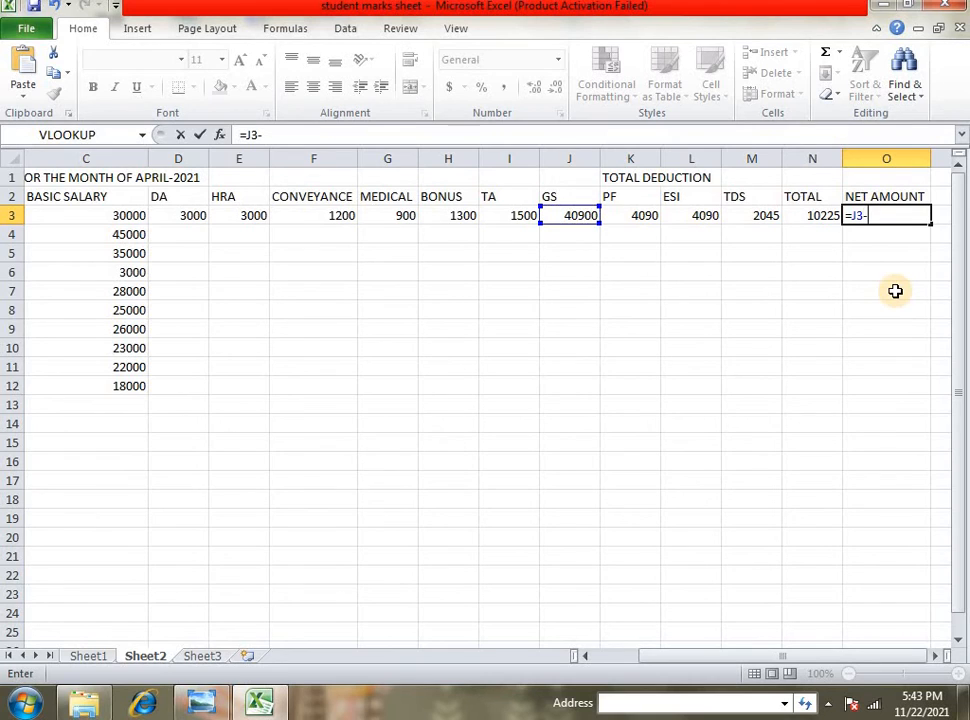
left_click(796, 215)
key("Return")
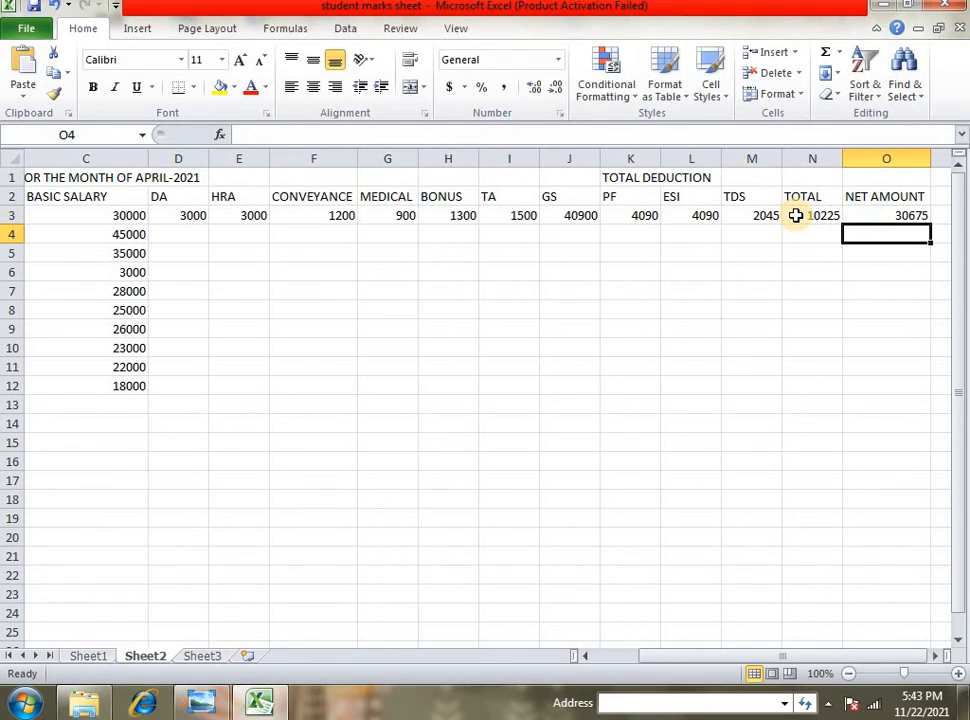
key("Up")
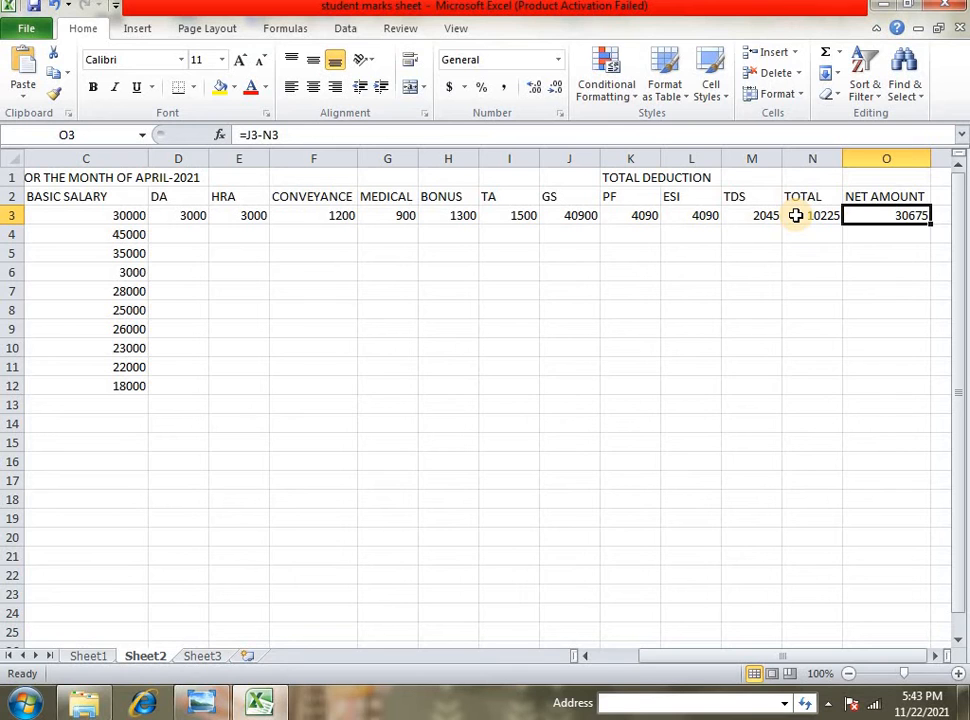
- Review the first employee's entries and formulas across row 3 from A3 to O3, and dismiss the Windows color scheme prompt
key("Left")
key("Left")
key("Left")
key("Left")
key("Left")
key("Left")
key("Left")
key("Left")
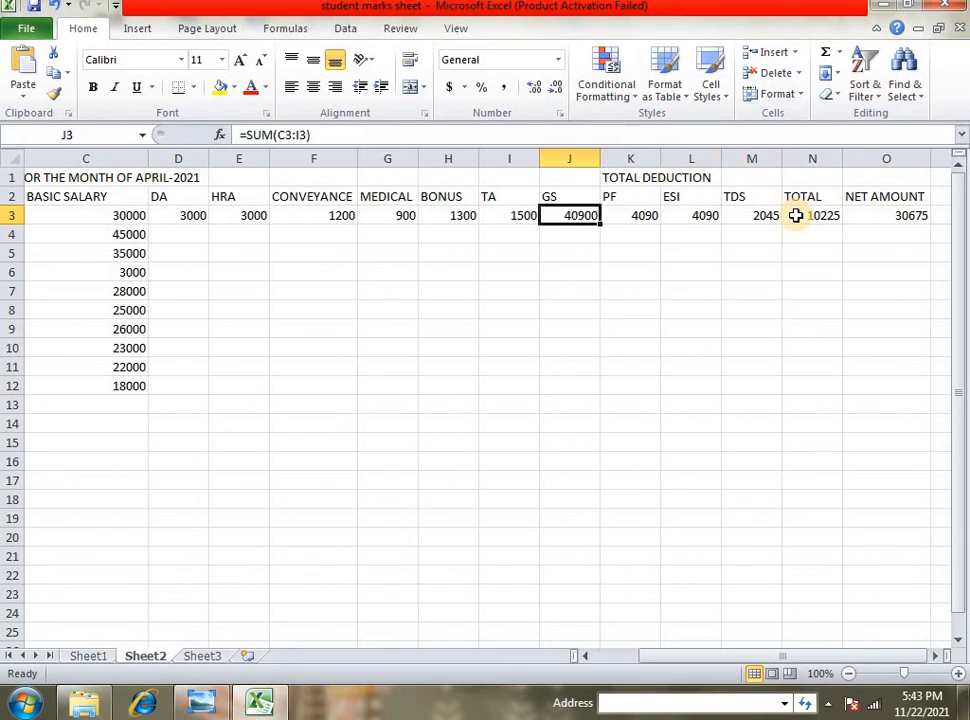
key("Left")
key("Left")
key("Left")
key("Left")
key("Left")
key("Left")
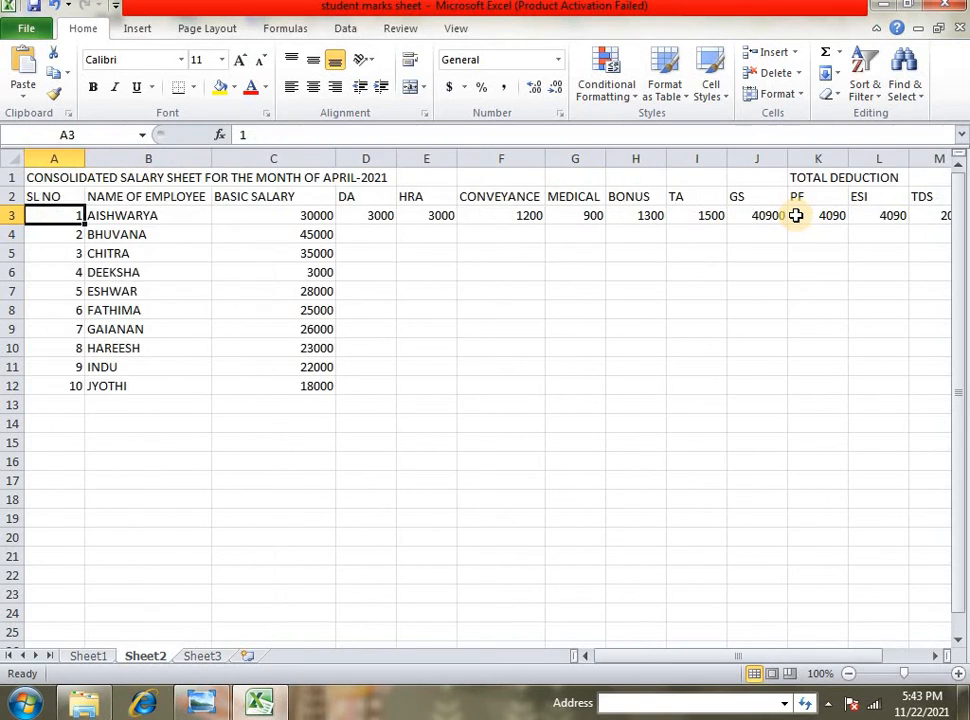
key("Right")
key("Right")
key("Right")
key("Right")
key("Right")
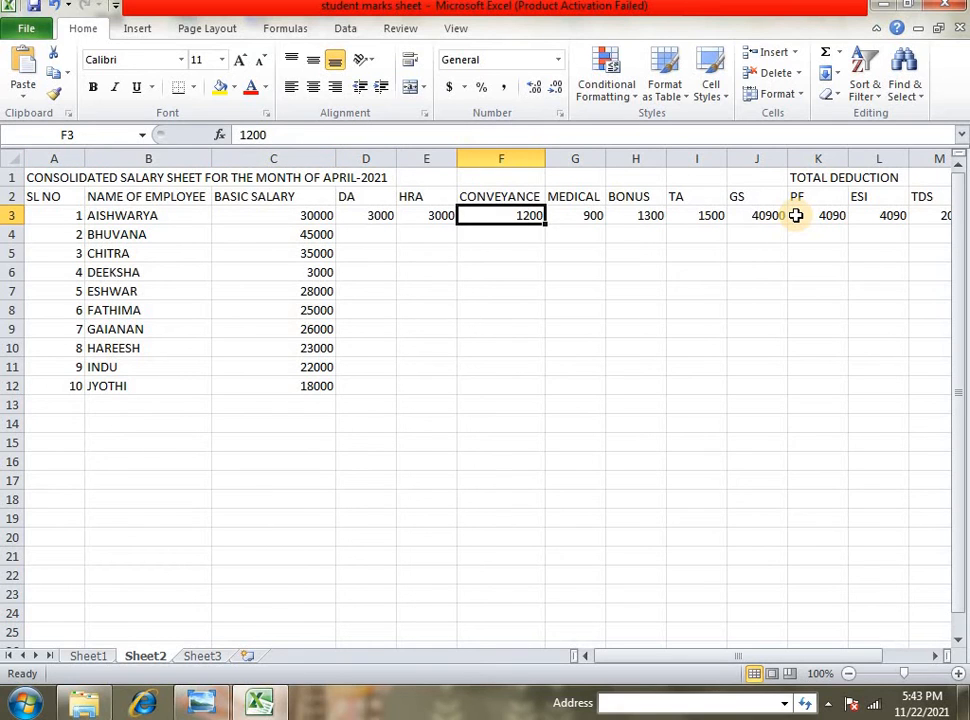
key("Right")
key("Right")
key("Right")
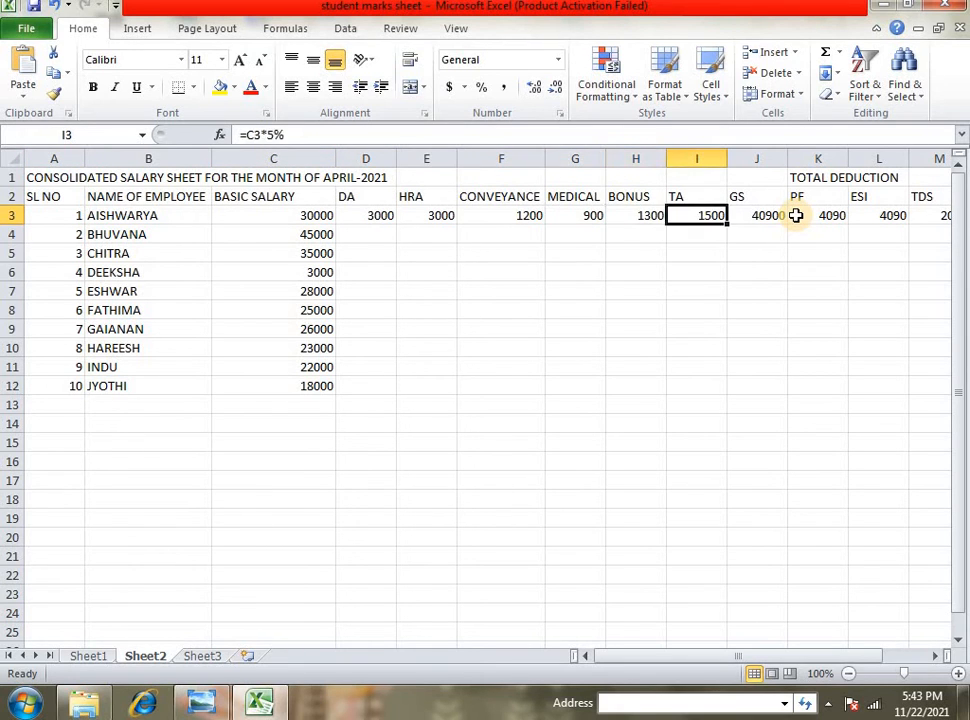
key("Right")
key("Right")
key("Right")
key("Right")
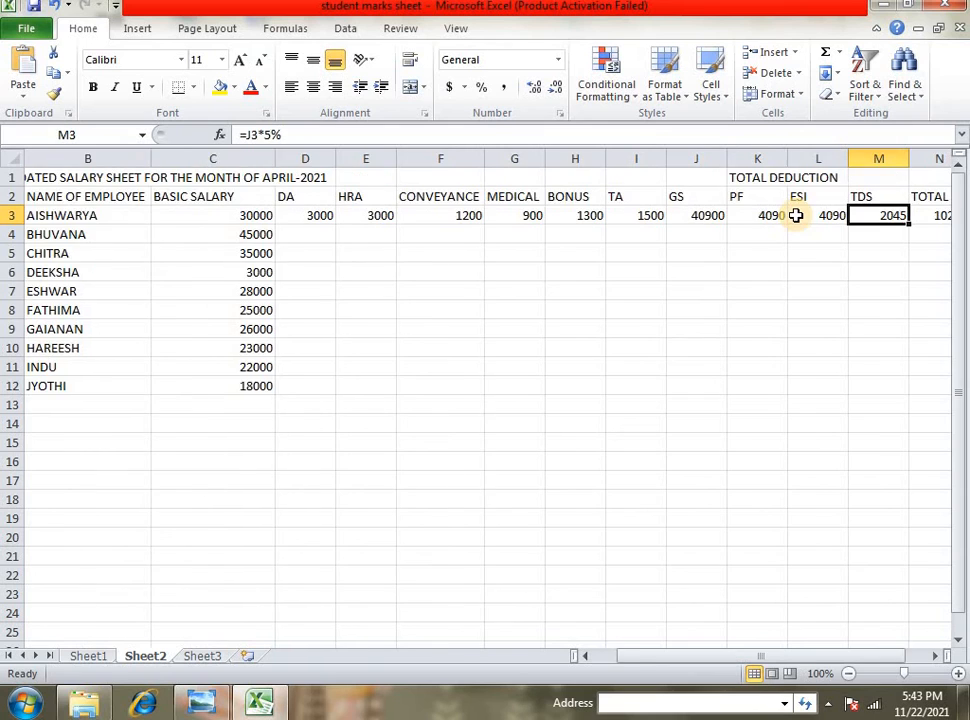
key("Right")
key("Right")
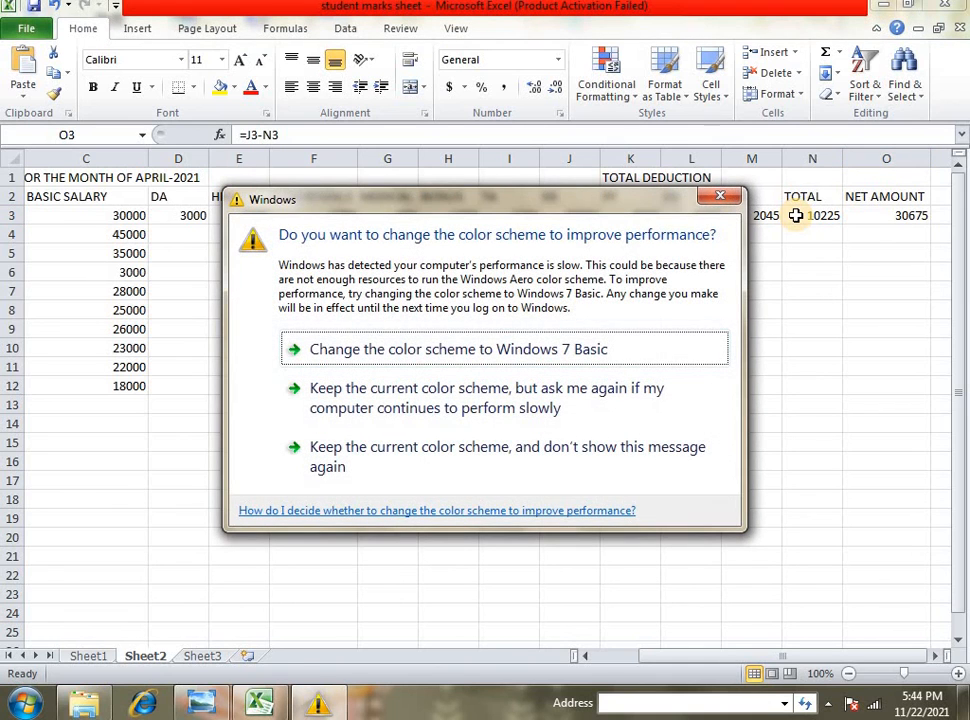
left_click(720, 196)
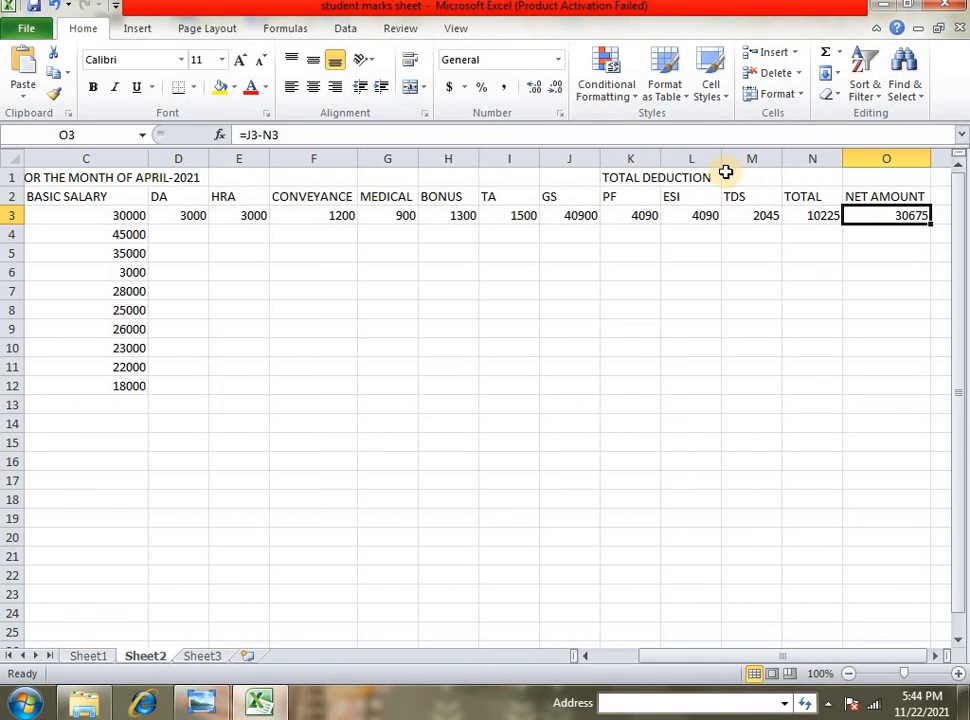